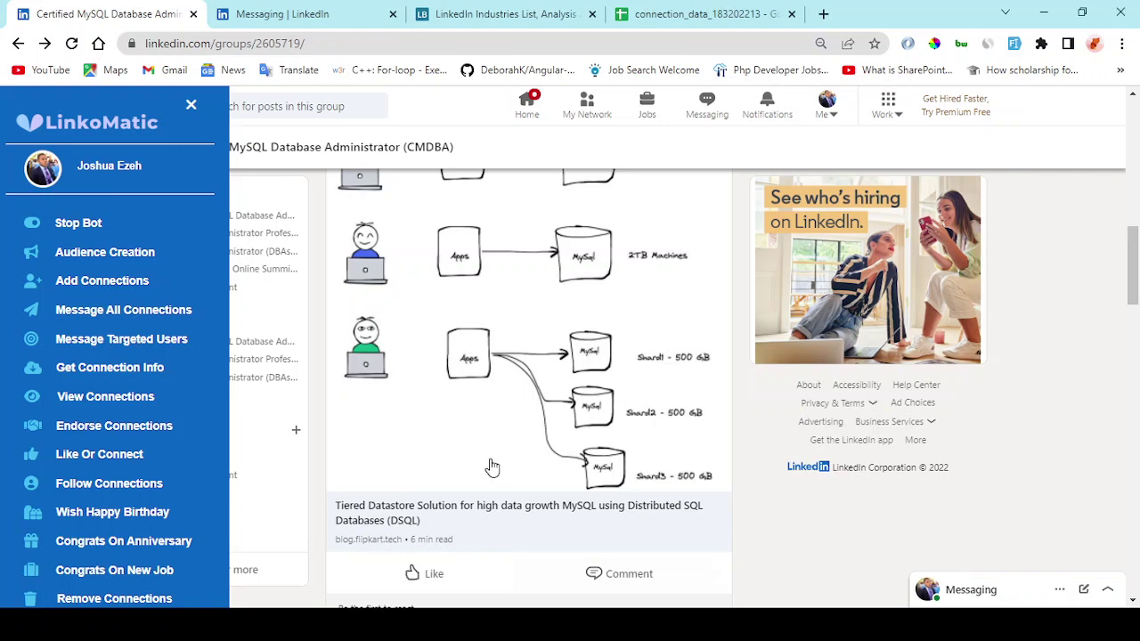
Create a new LinkoMatic audience named 'Centric Audience'.
click(143, 257)
click(454, 344)
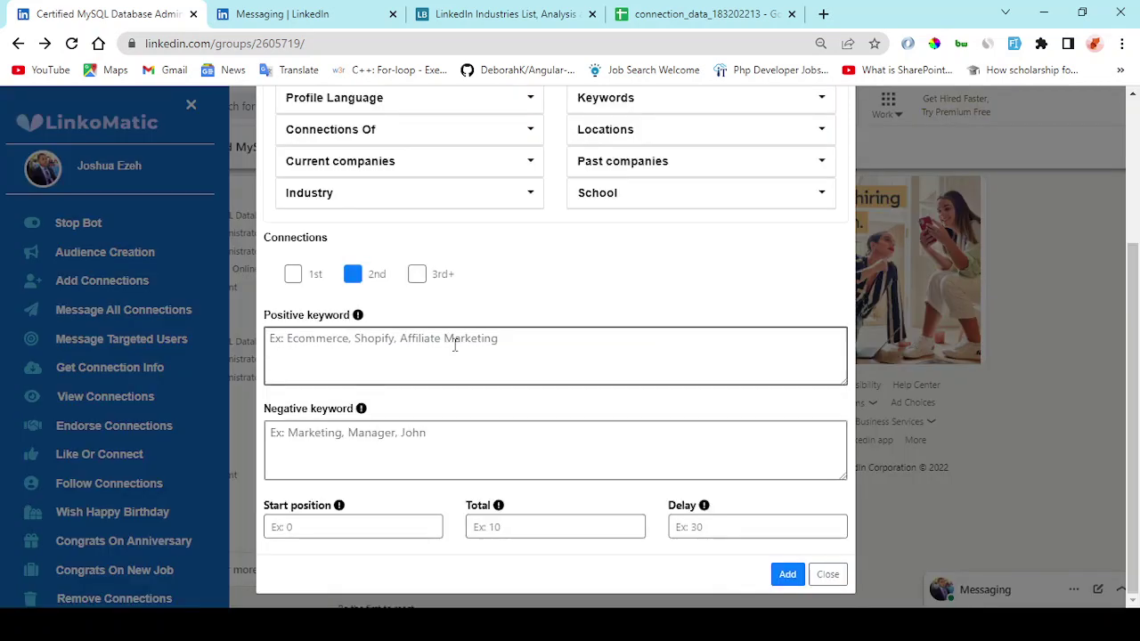
scroll(459, 338, up, 3)
click(539, 180)
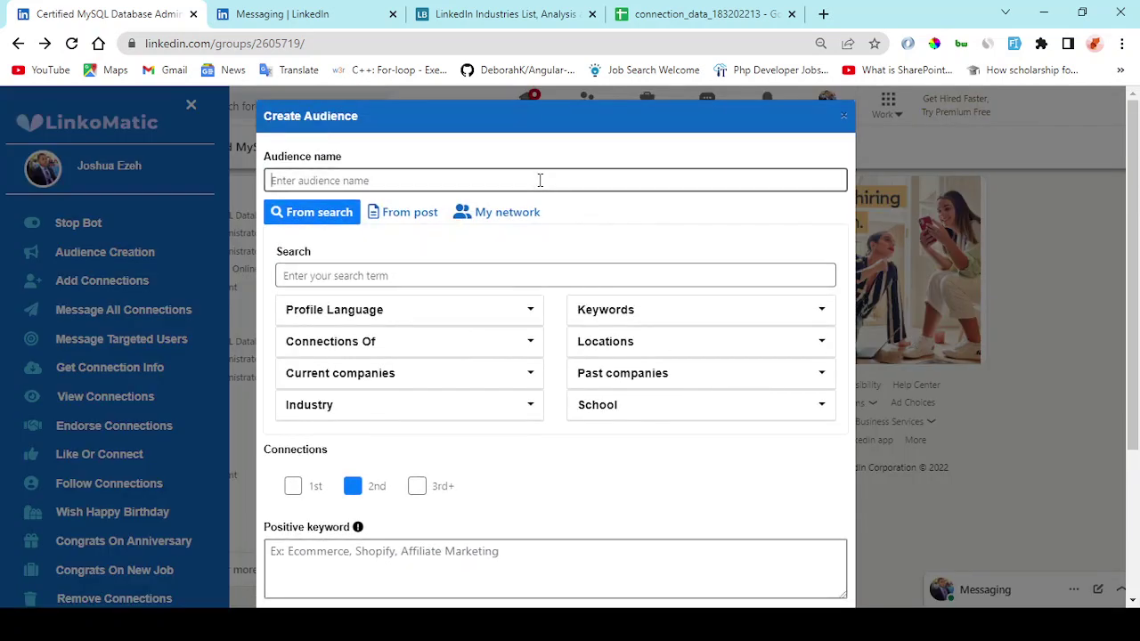
text(Ce)
text(ntric Au)
text(dience)
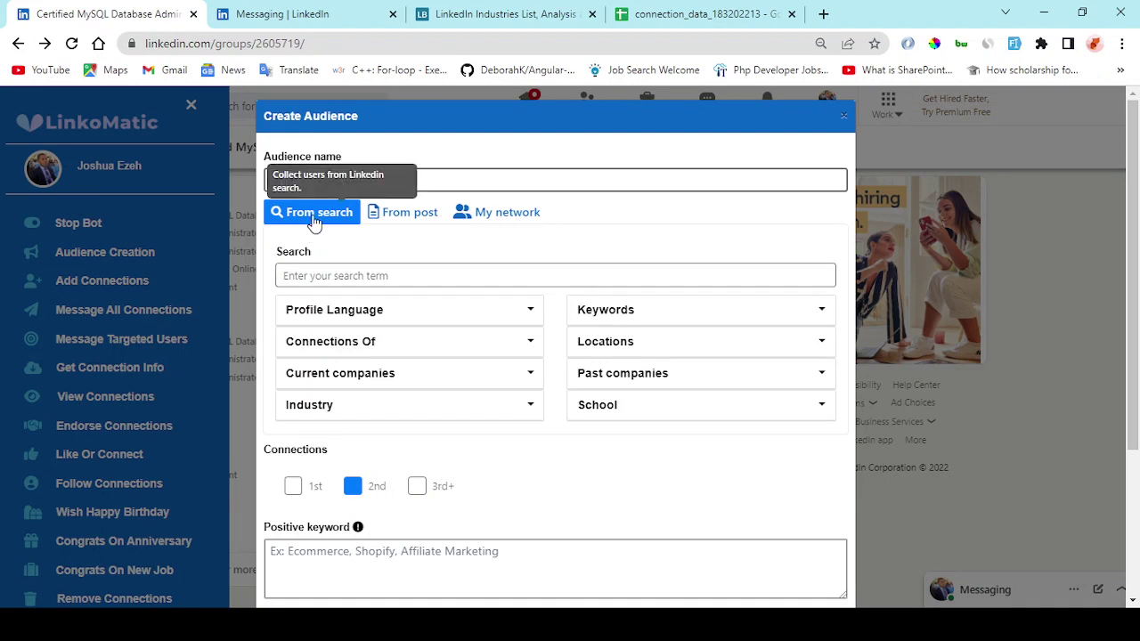
Preview the From post and My network sources, then keep From search as the source.
click(428, 219)
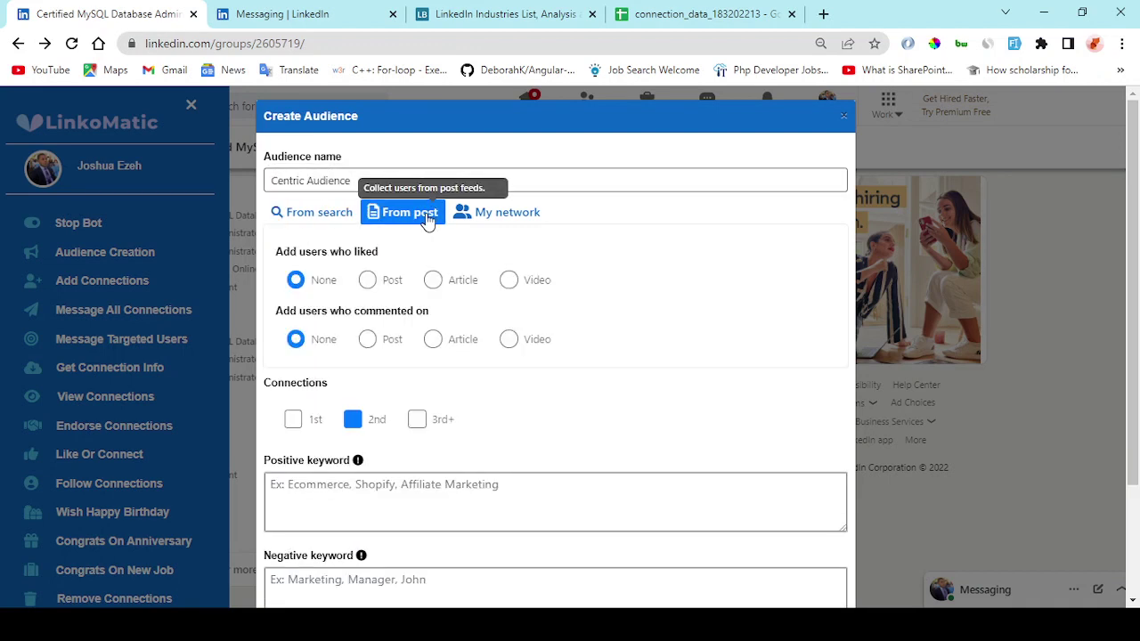
click(488, 219)
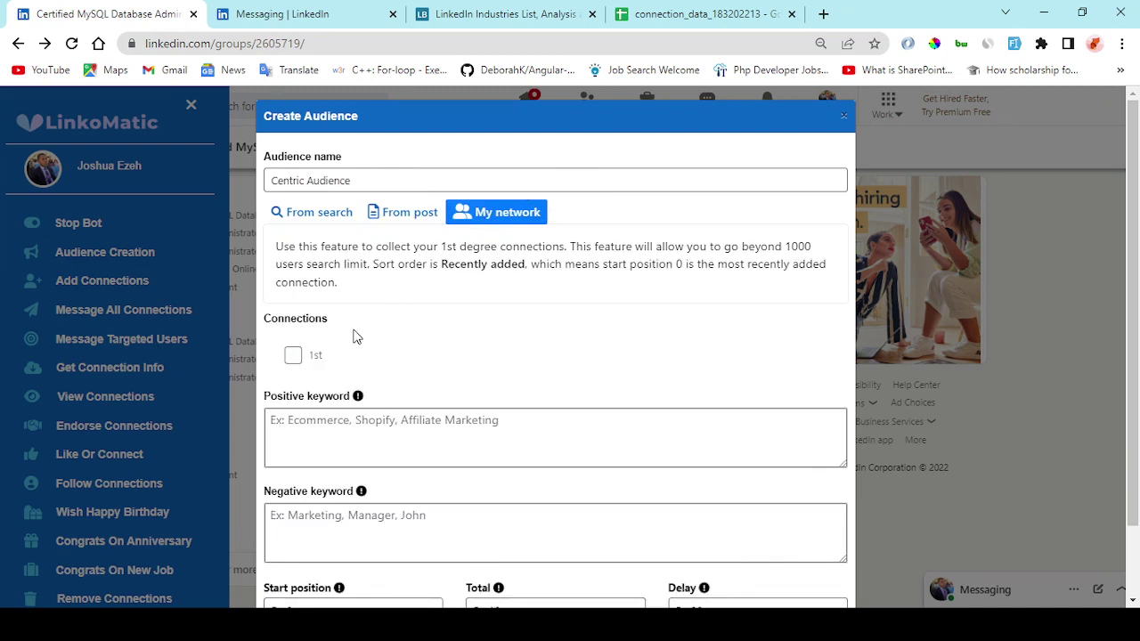
click(406, 215)
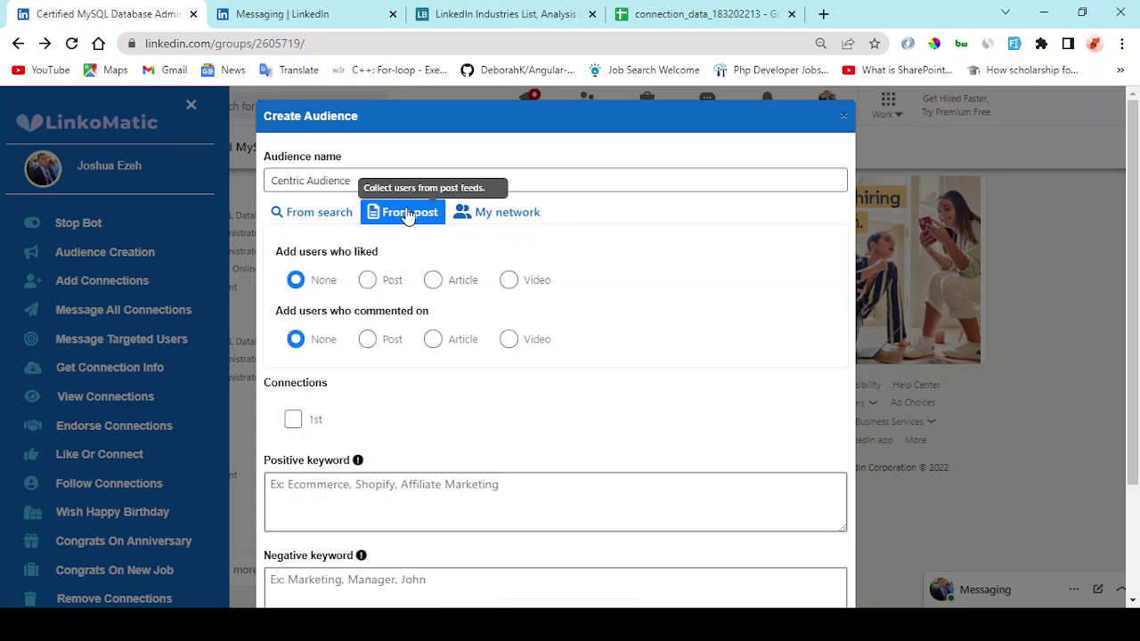
click(390, 280)
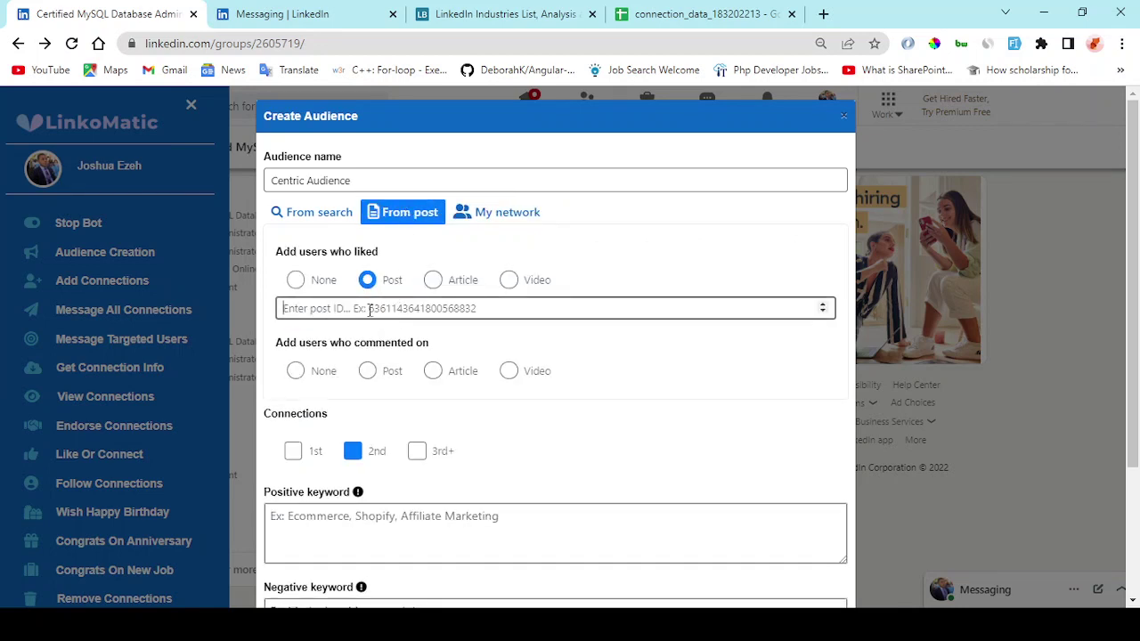
click(469, 283)
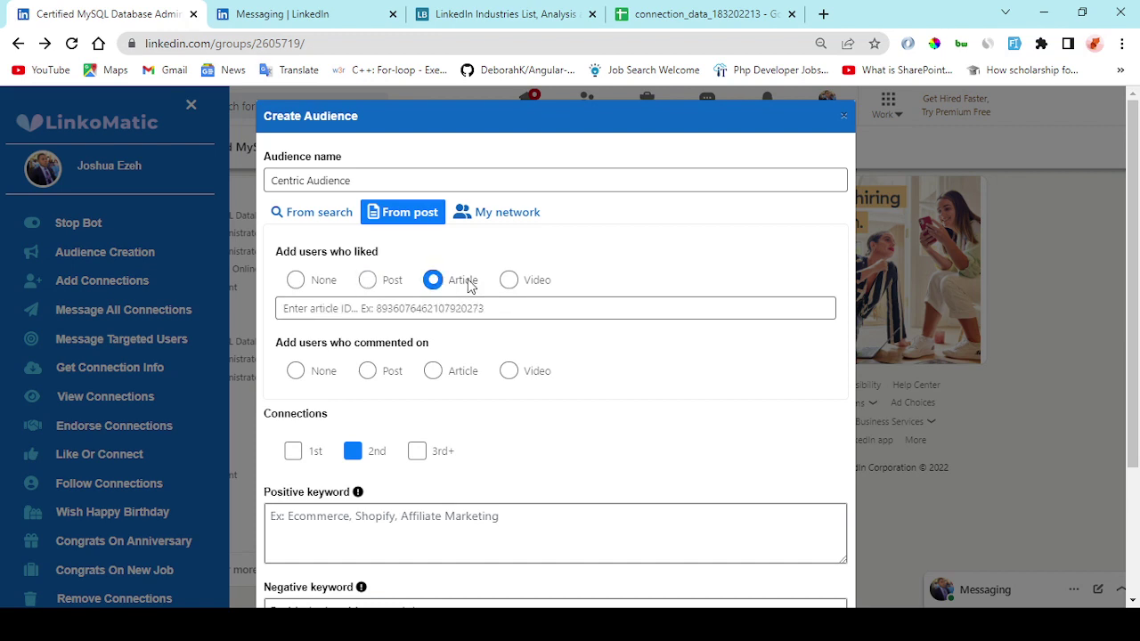
click(533, 284)
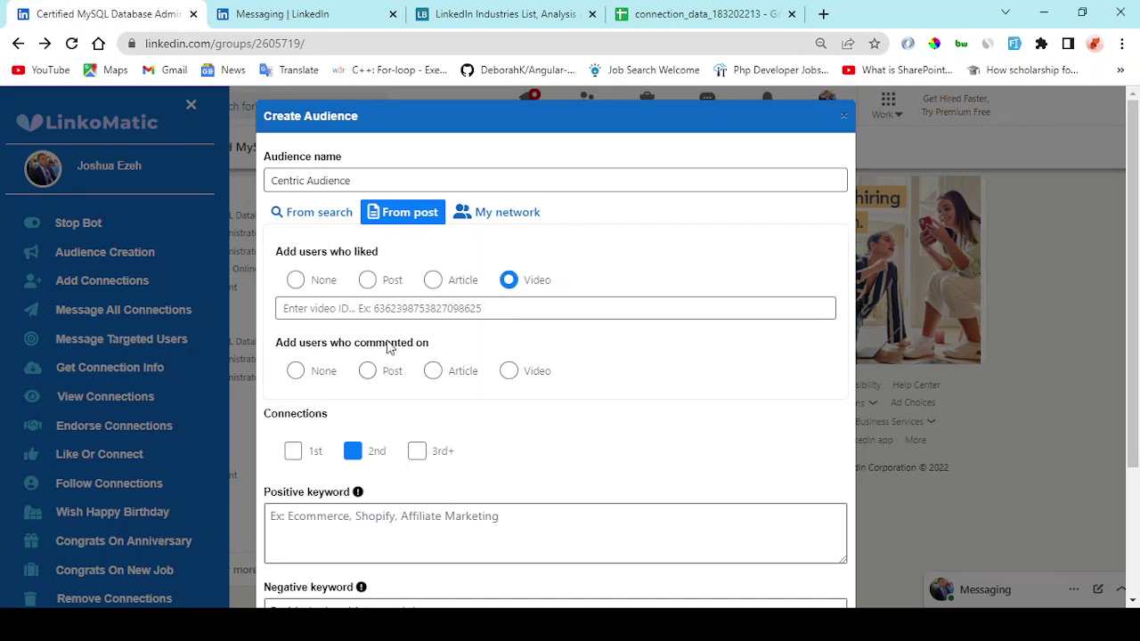
click(370, 370)
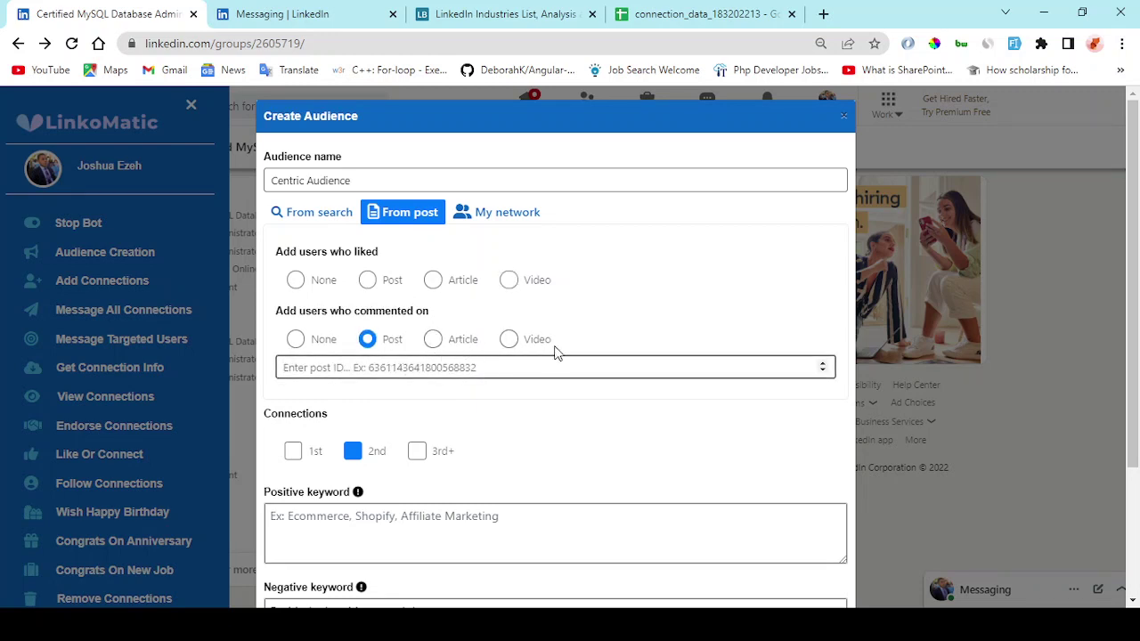
click(322, 215)
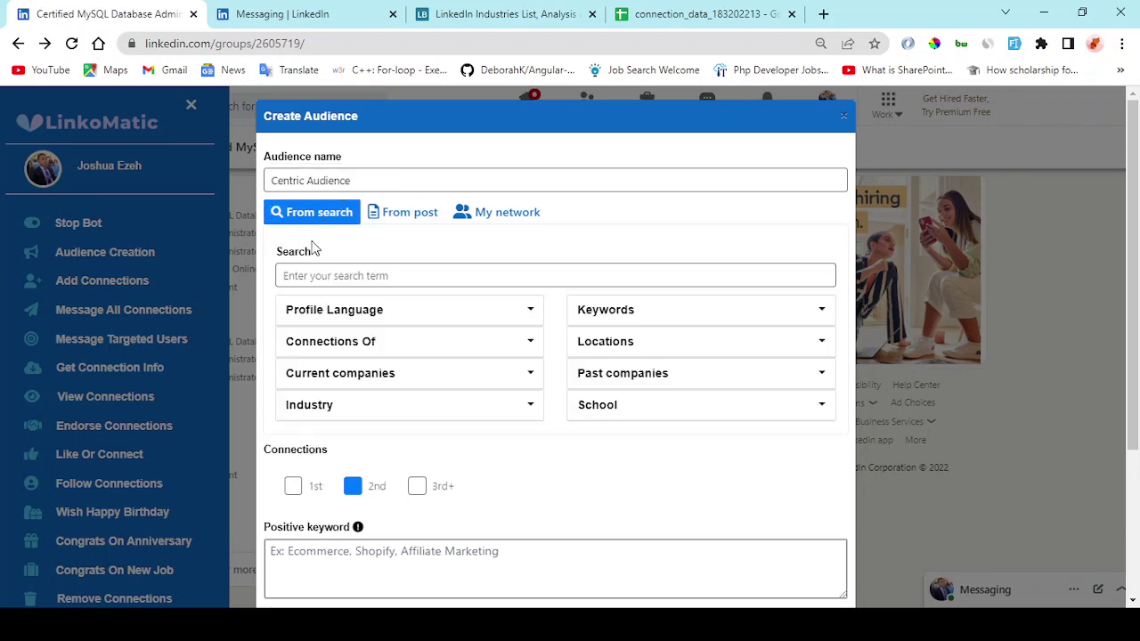
Enter 'Digital Marketing' as the audience's search term.
click(352, 276)
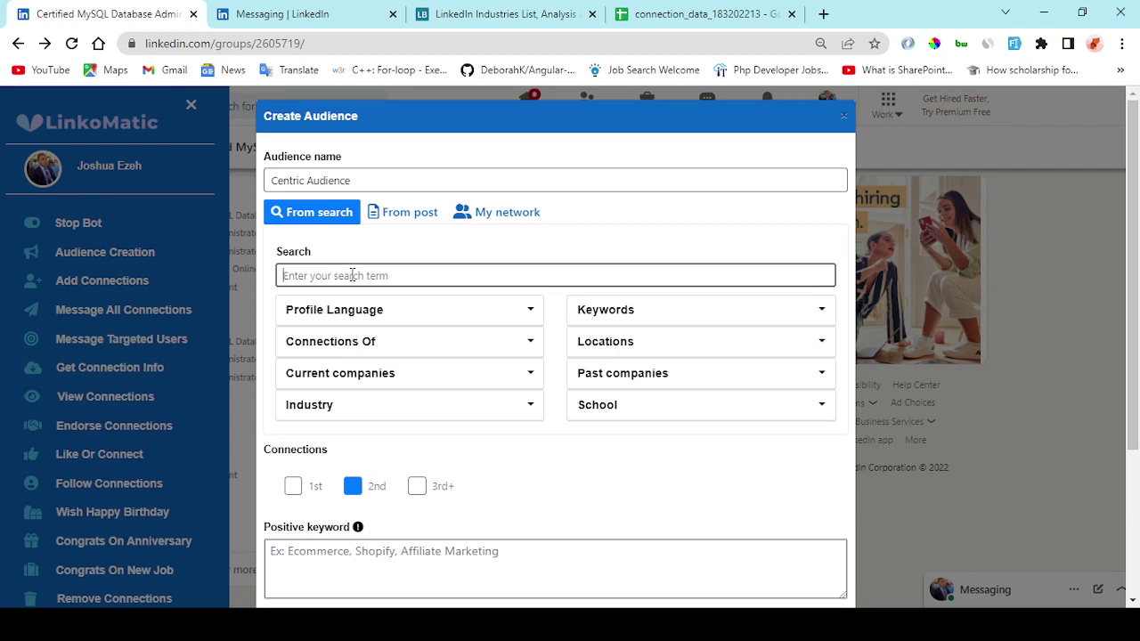
text(A)
key(BackSpace)
text(Di)
text(gital )
text(M)
text(arketing)
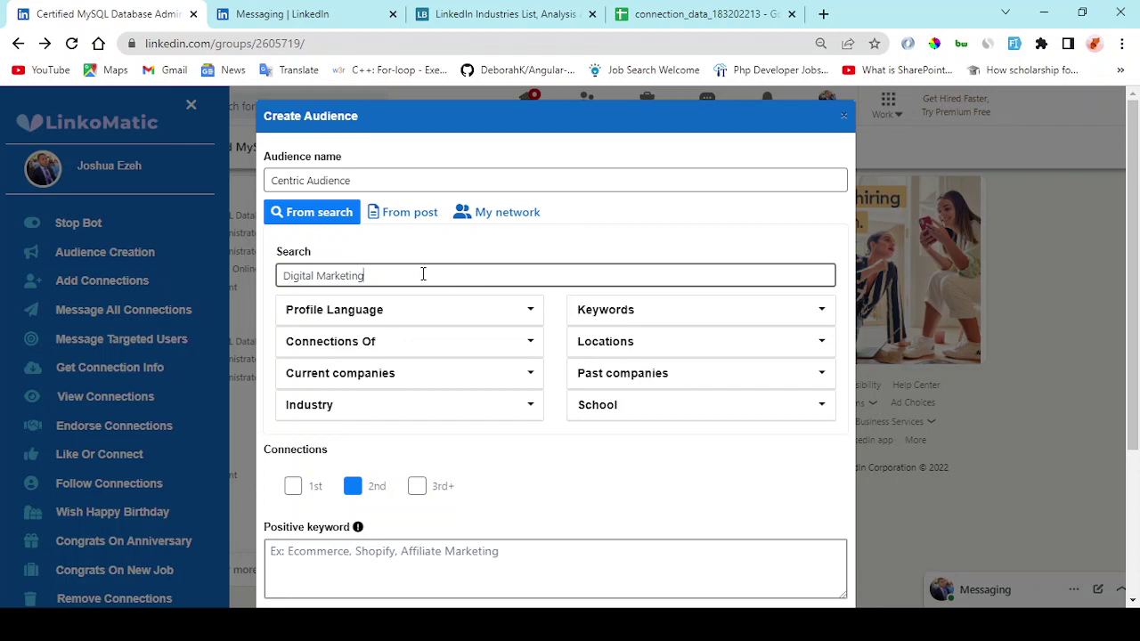
Add English and French as profile language filters.
scroll(422, 273, down, 1)
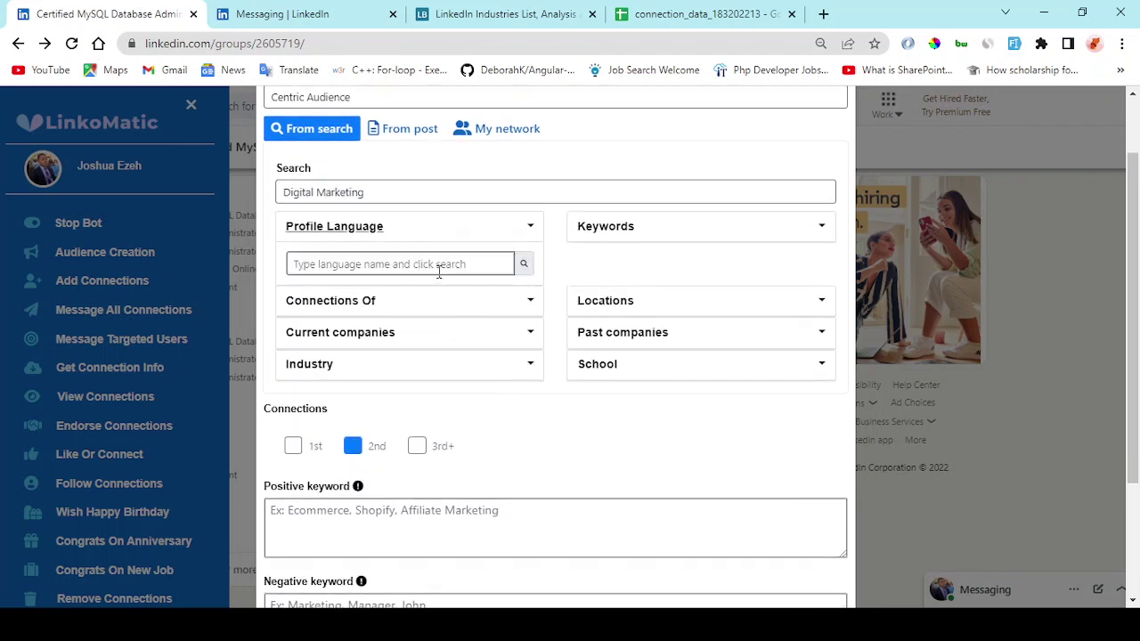
click(436, 265)
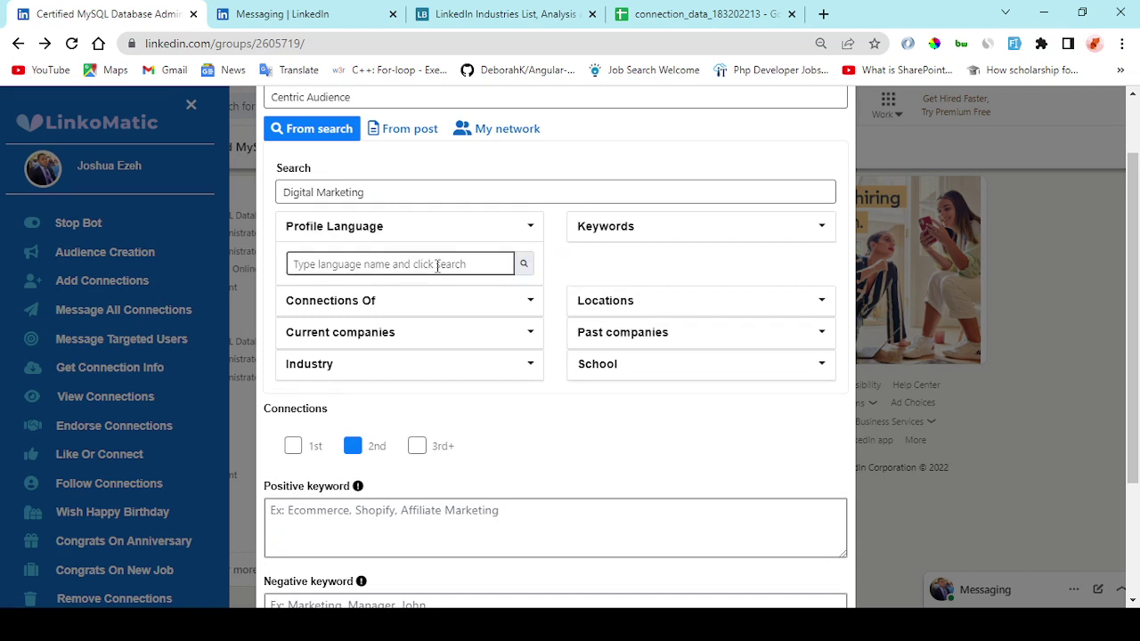
text(english)
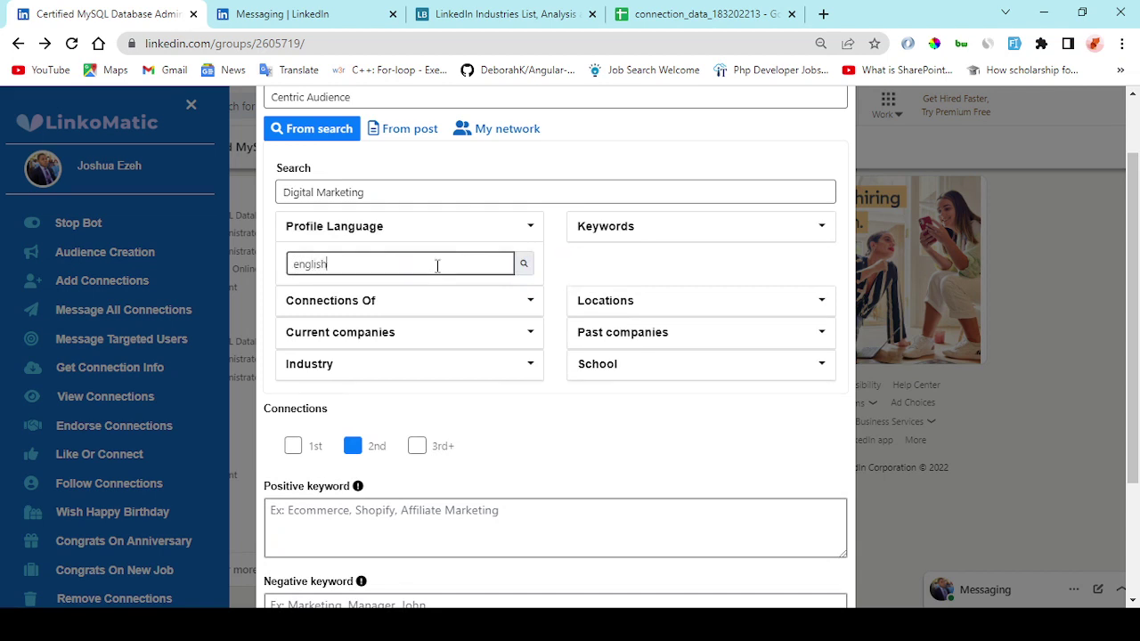
click(524, 265)
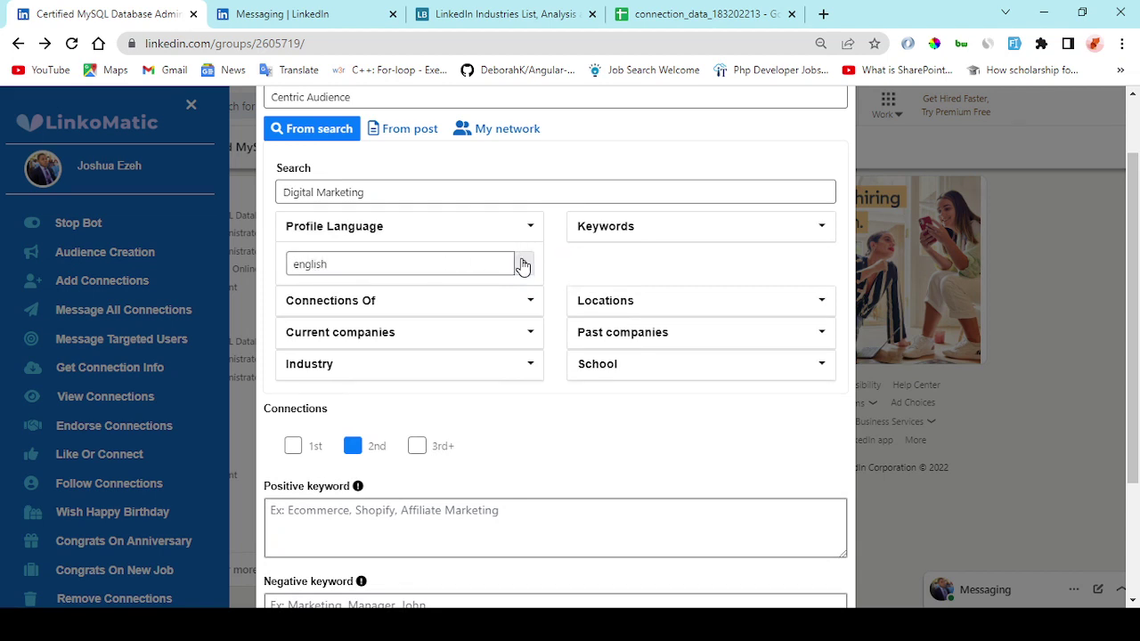
click(504, 292)
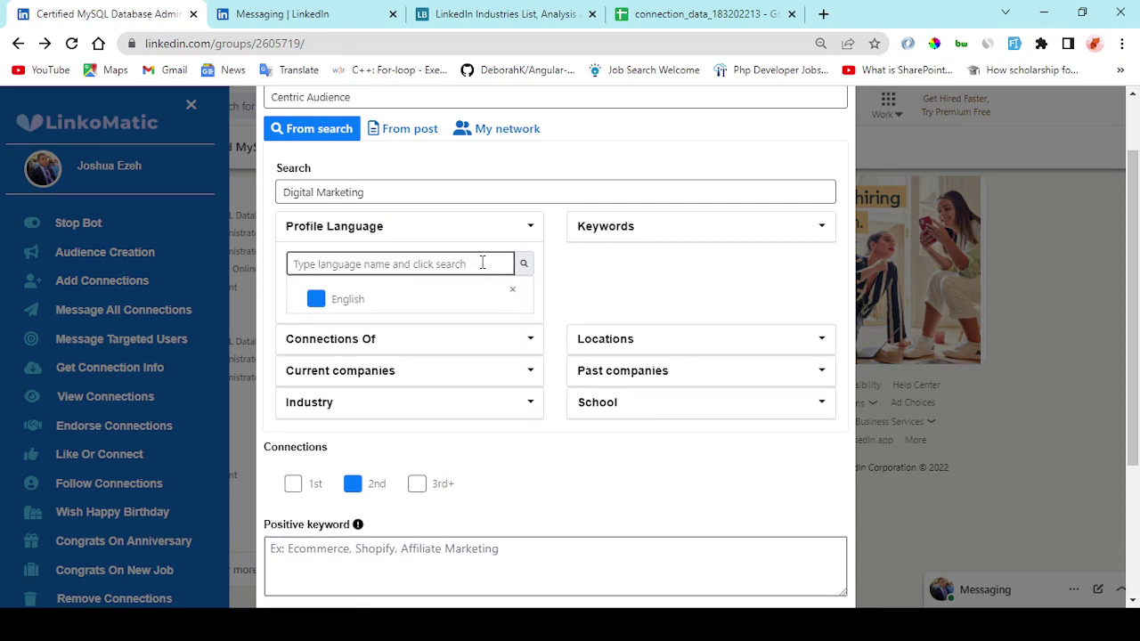
click(482, 263)
text(French)
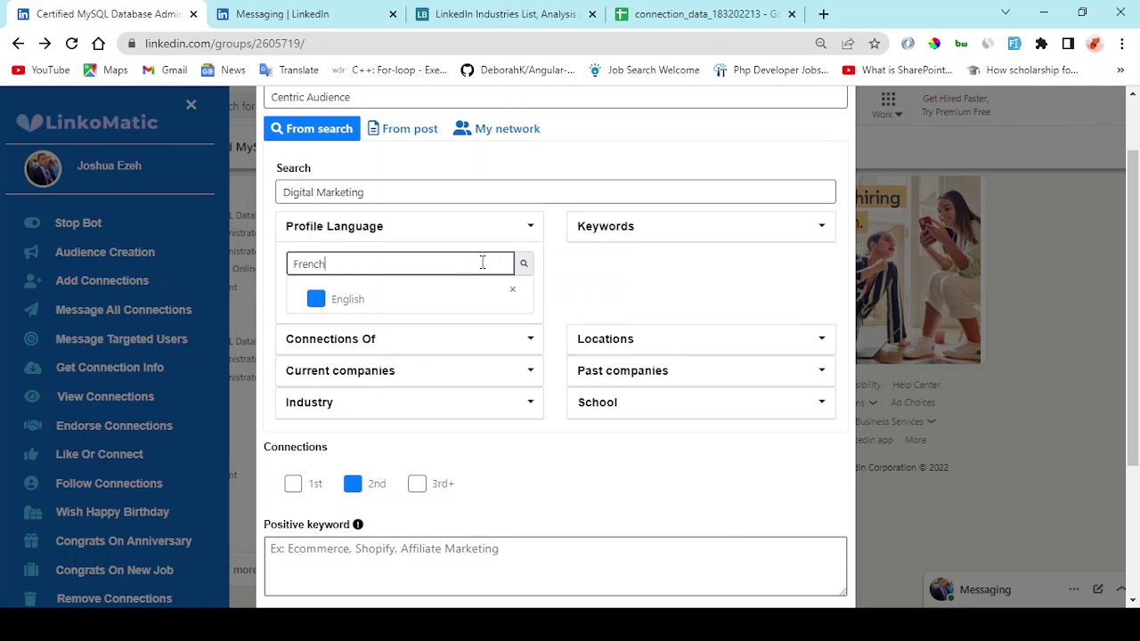
click(525, 265)
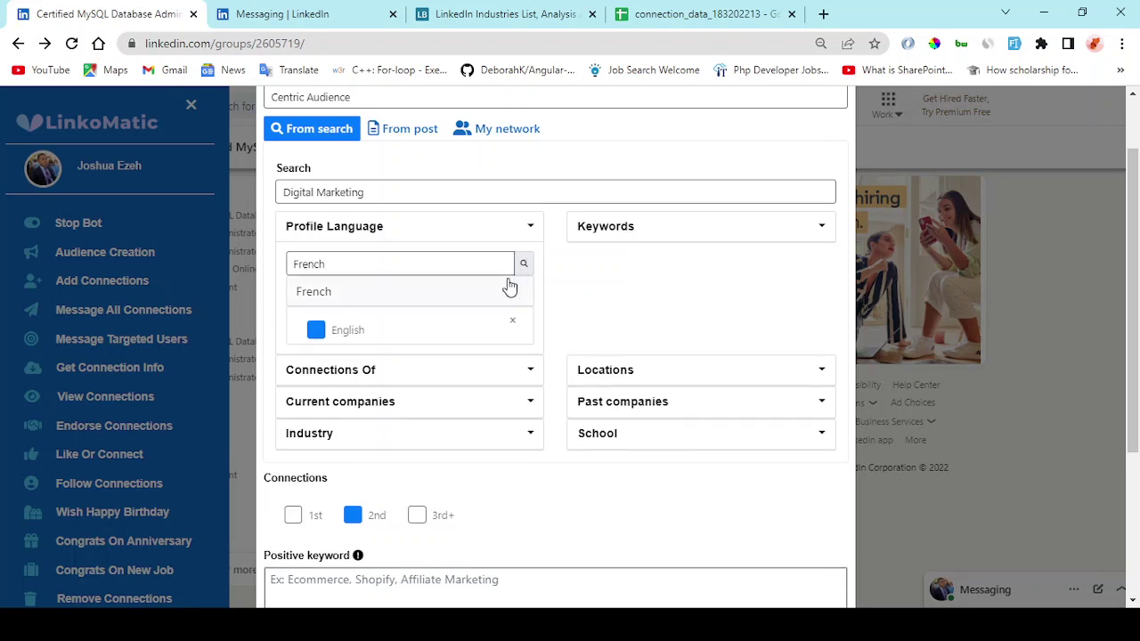
click(509, 285)
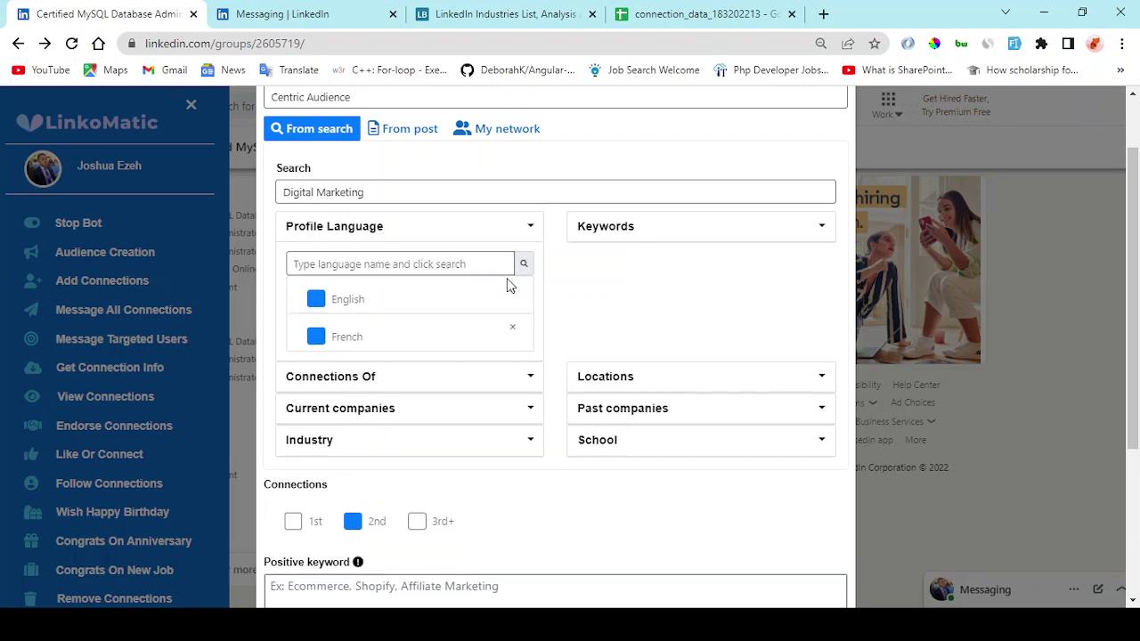
Inspect the Keywords and Connections Of filters, leaving them empty.
click(662, 228)
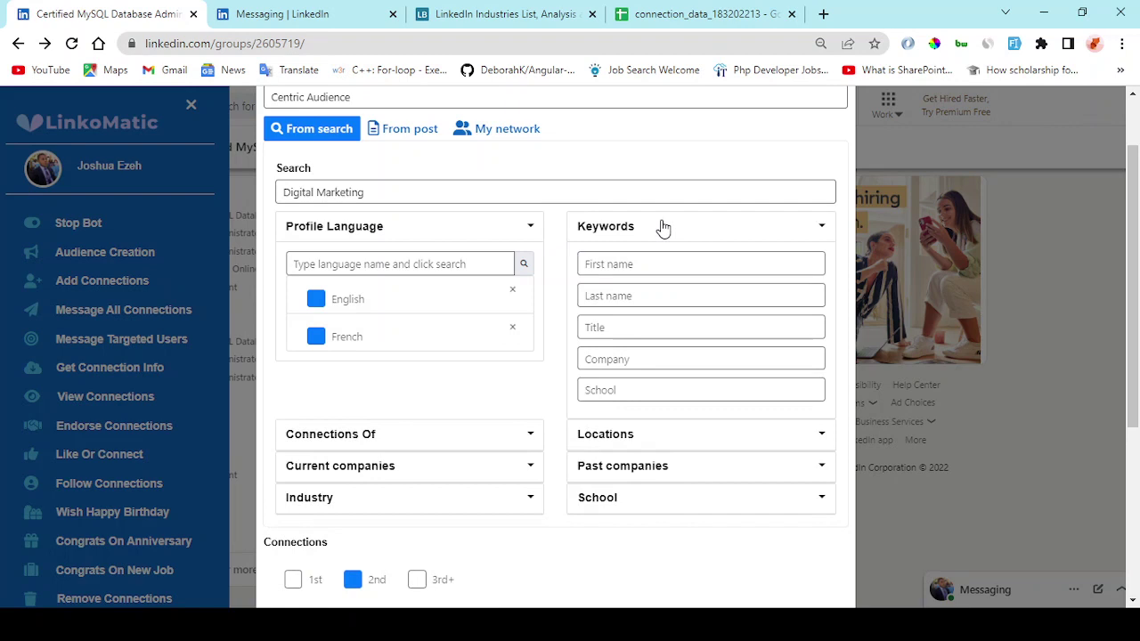
click(629, 264)
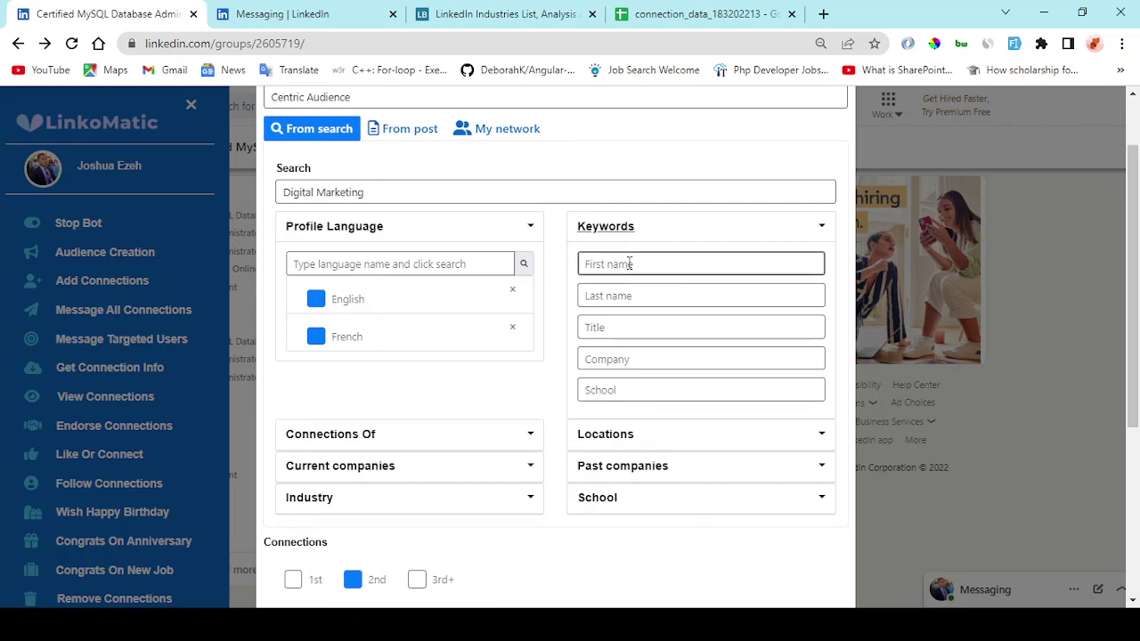
click(633, 295)
click(634, 326)
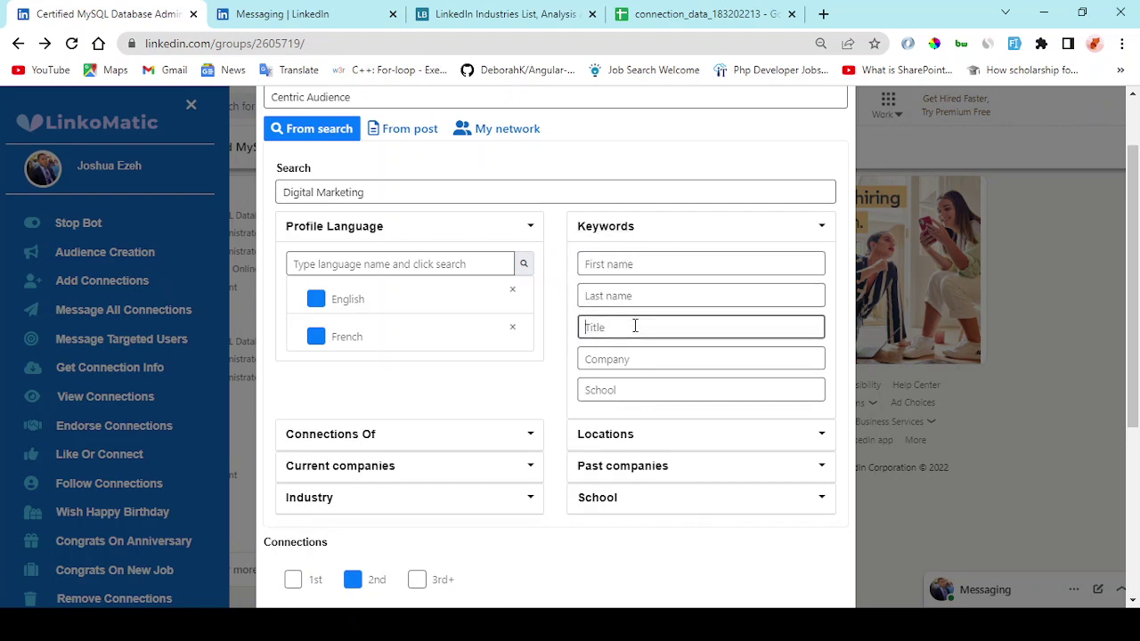
click(636, 358)
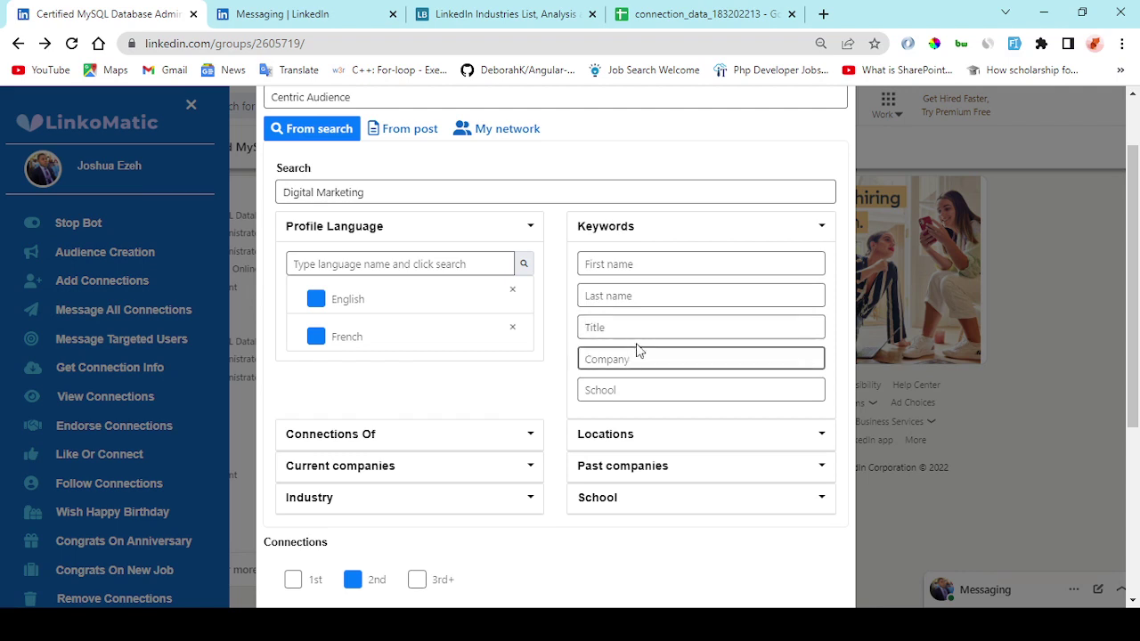
click(715, 234)
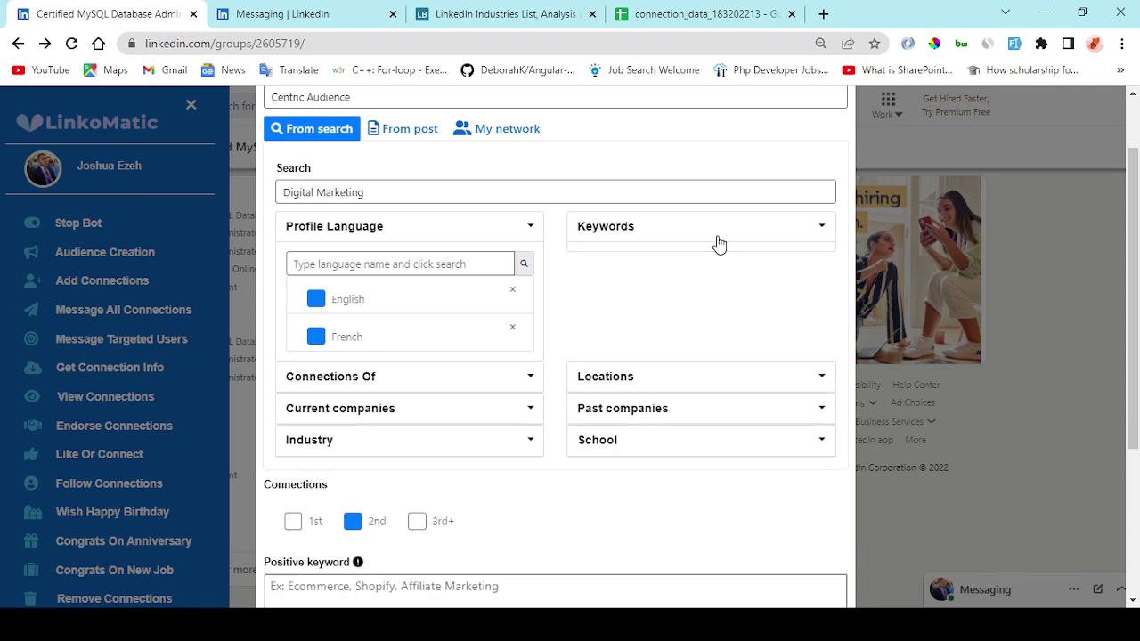
click(427, 377)
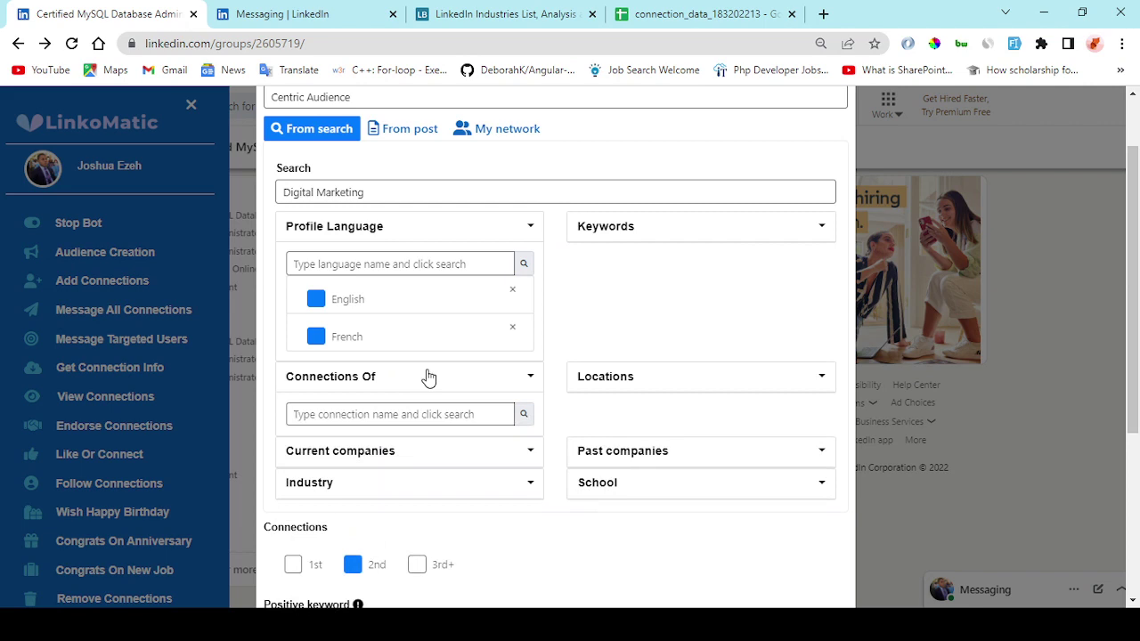
click(433, 414)
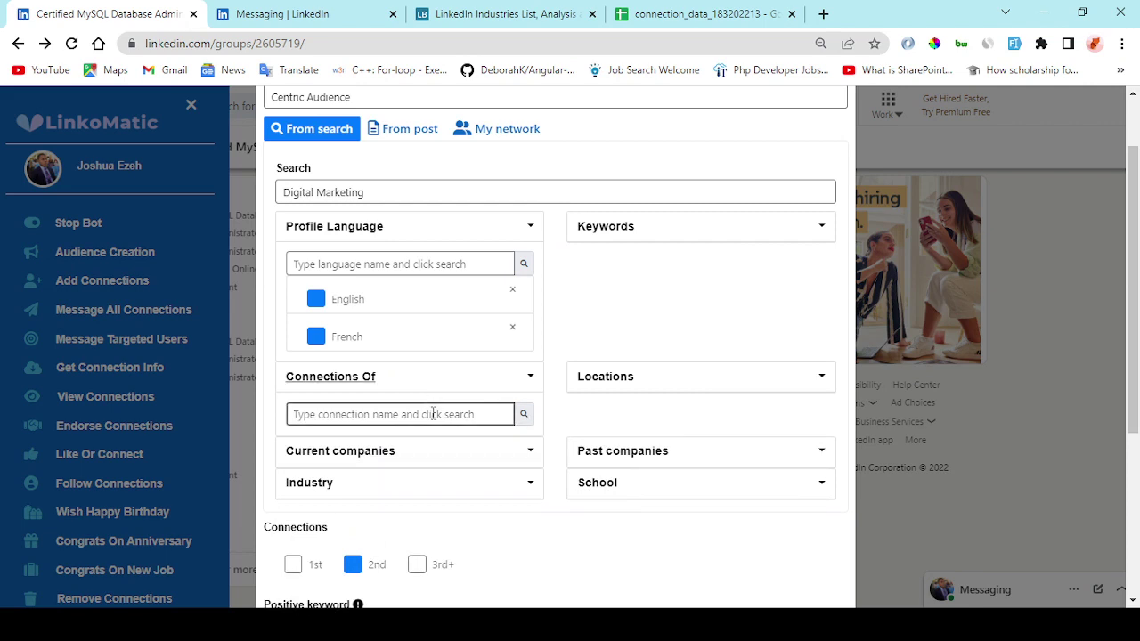
click(452, 381)
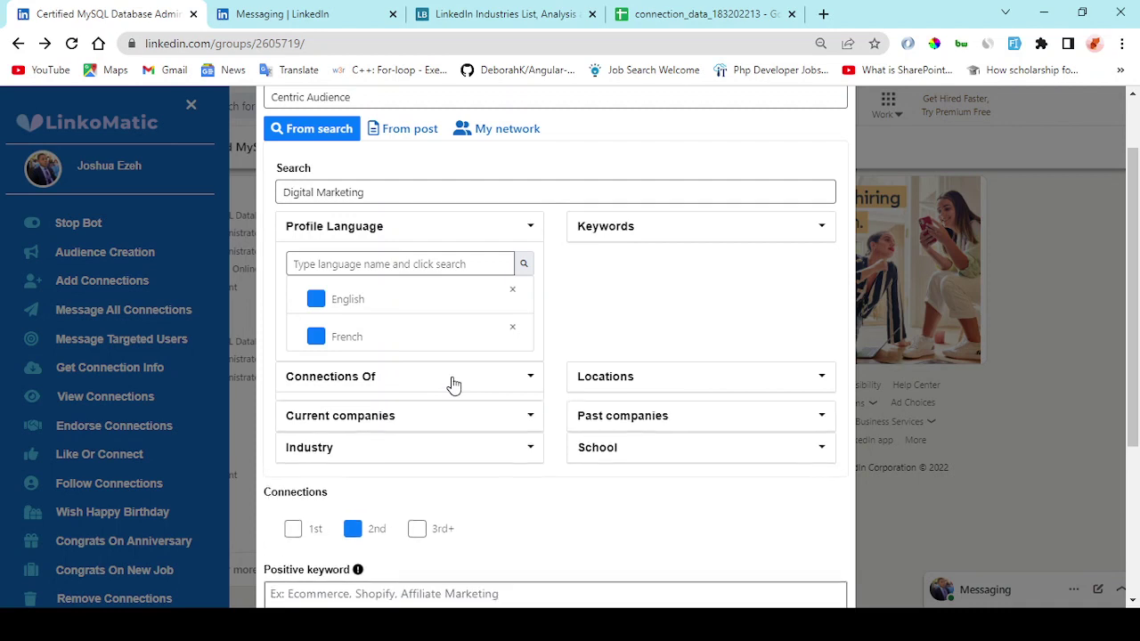
Filter the location to Toronto, Canada Area.
click(668, 388)
click(665, 415)
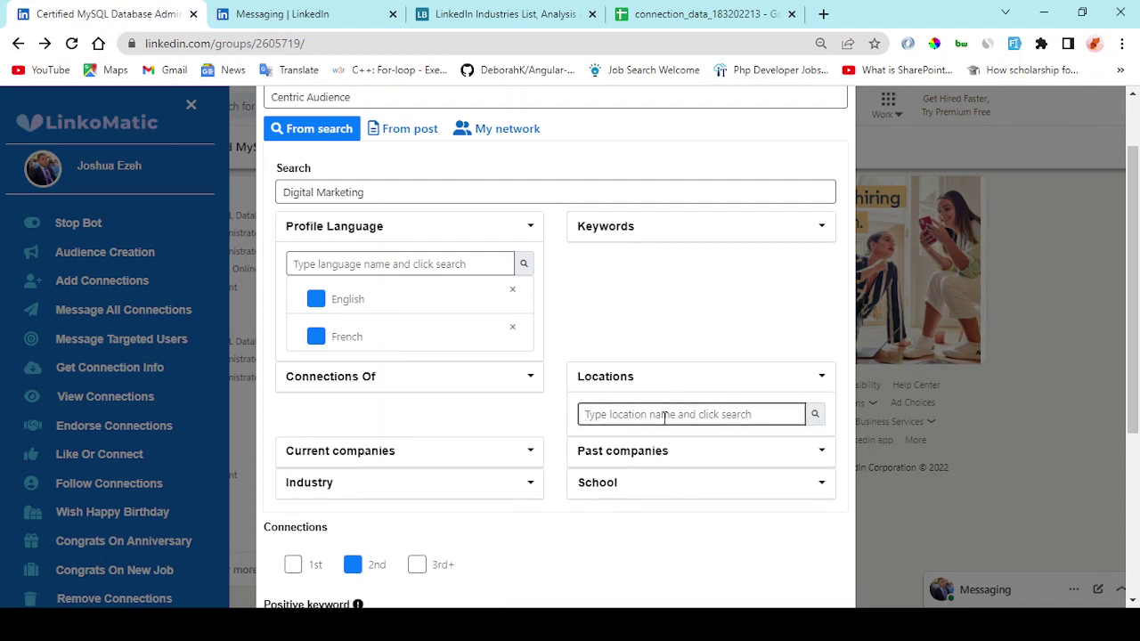
text(canada)
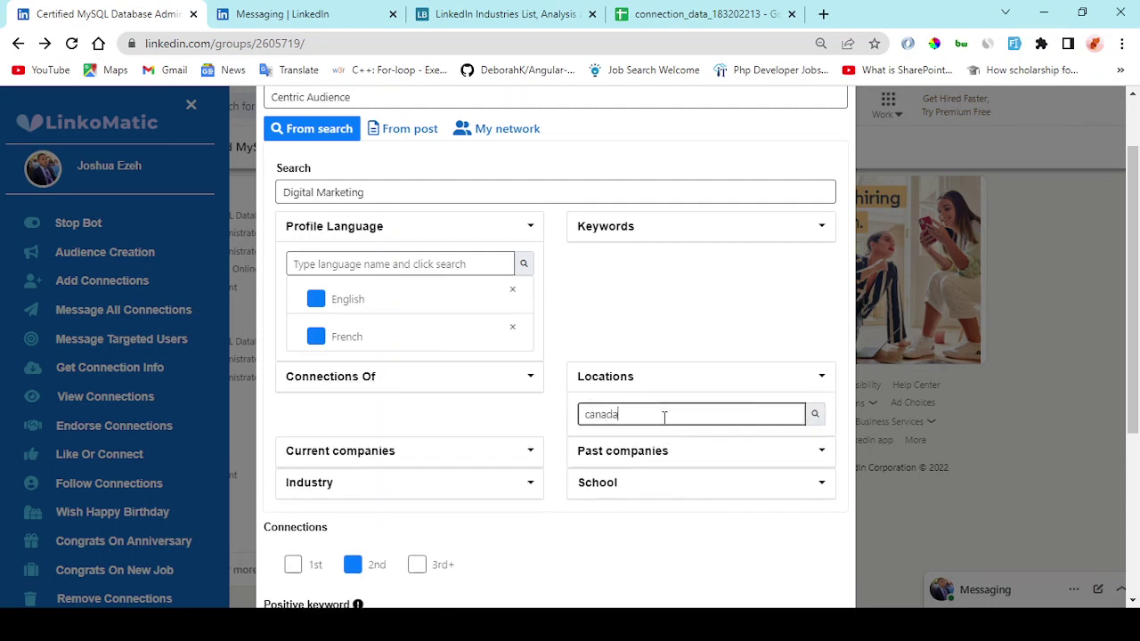
click(816, 415)
scroll(723, 459, down, 1)
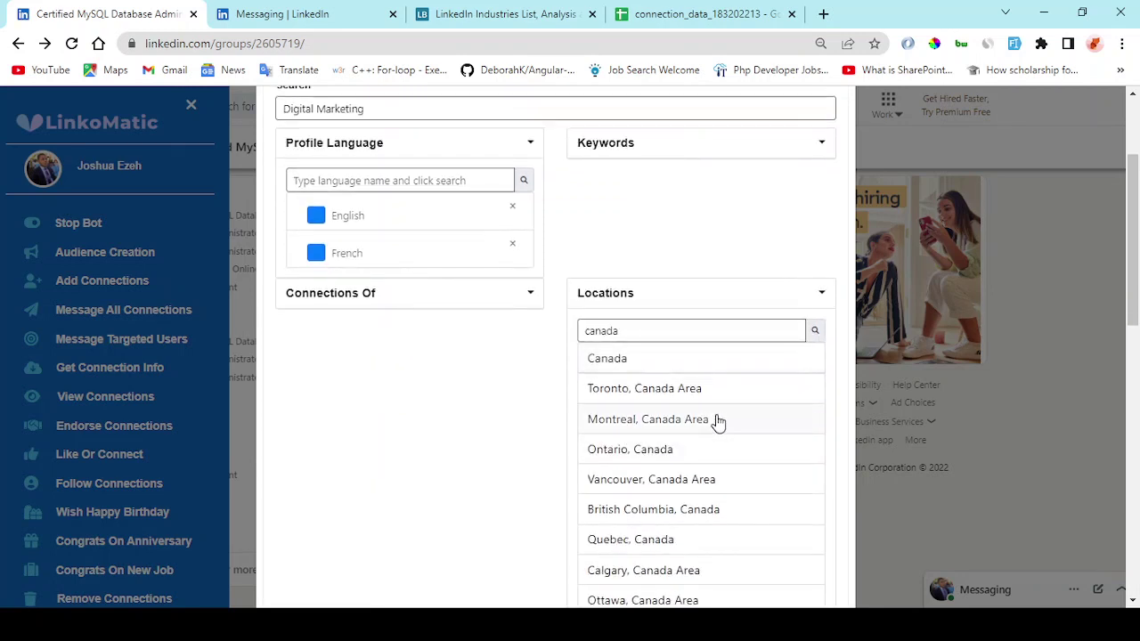
click(727, 400)
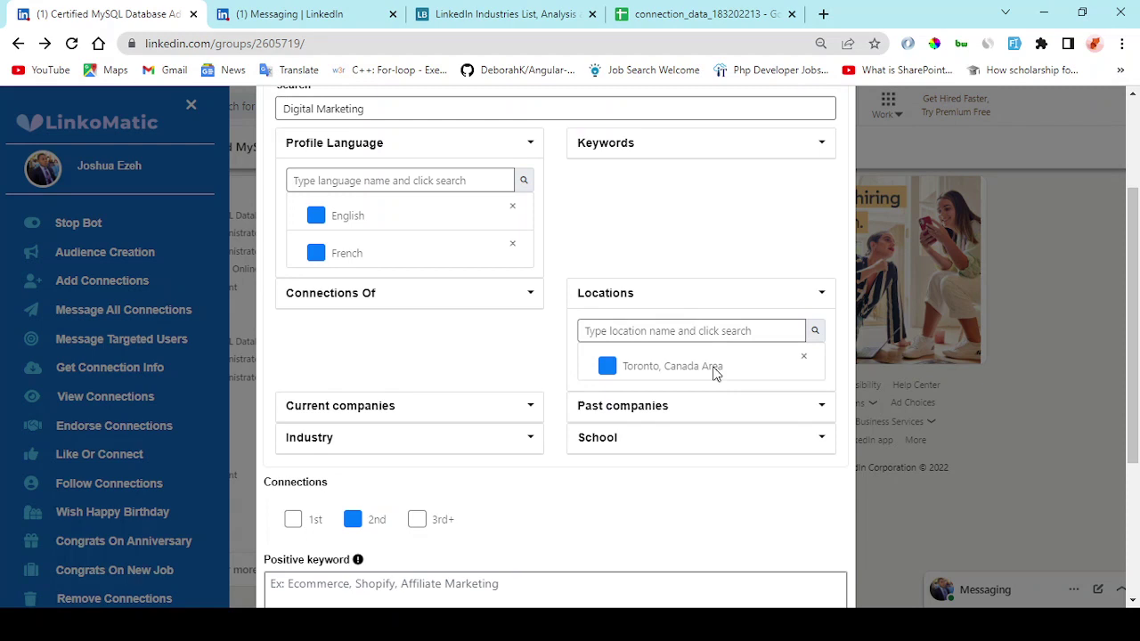
scroll(713, 389, down, 1)
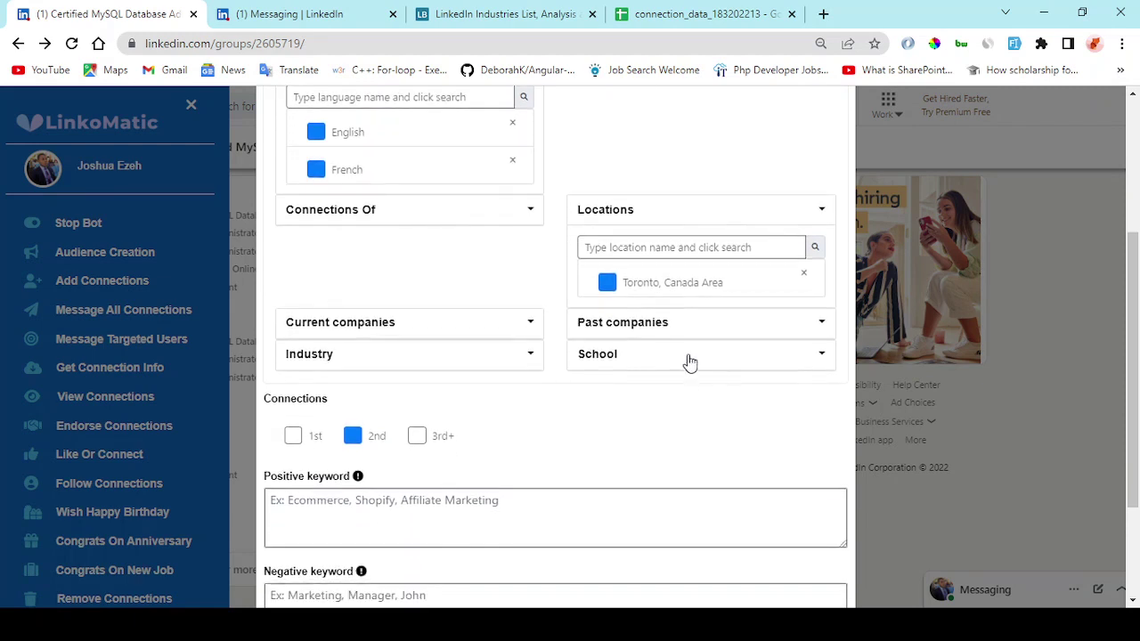
Filter the current company to Amazon.
click(432, 332)
click(421, 360)
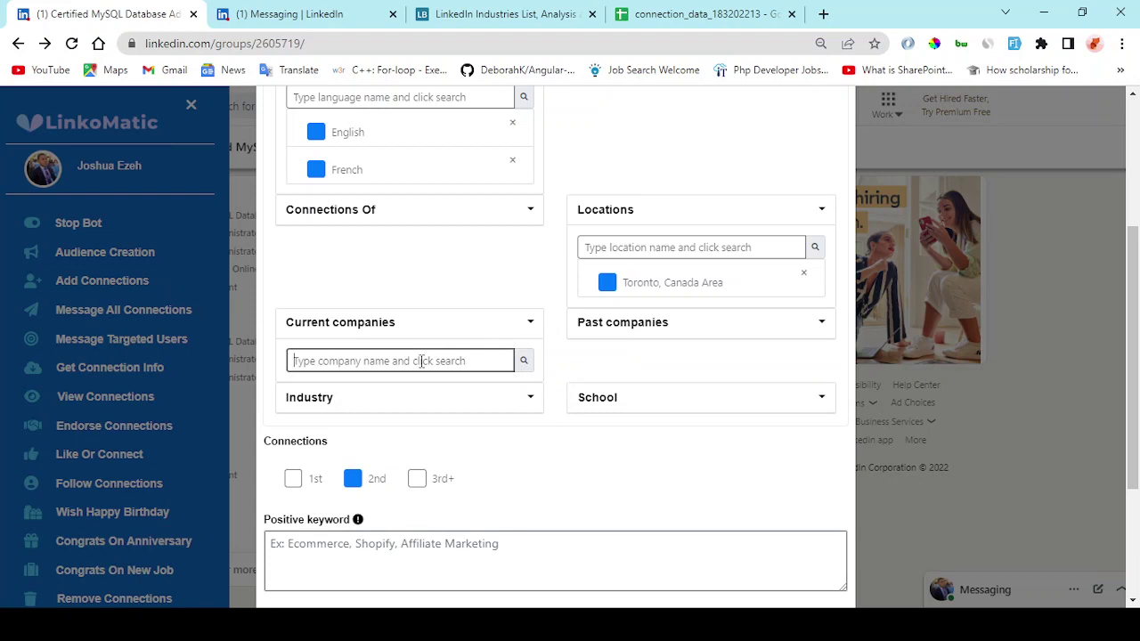
text(ma)
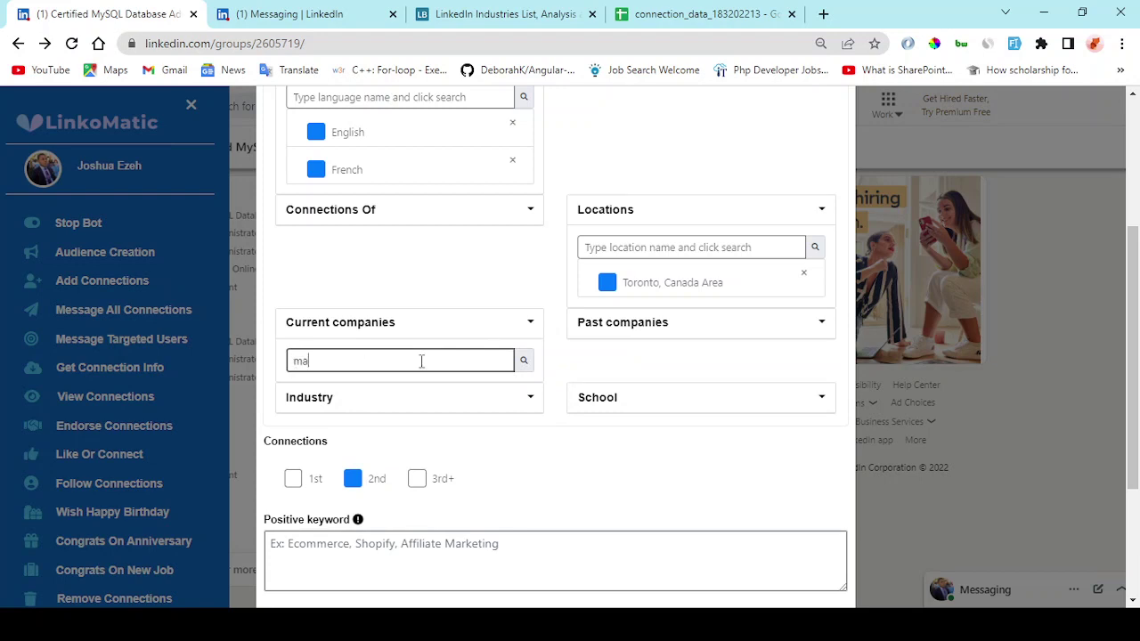
key(BackSpace)
key(BackSpace)
text(am)
text(azon)
click(523, 365)
scroll(471, 387, down, 2)
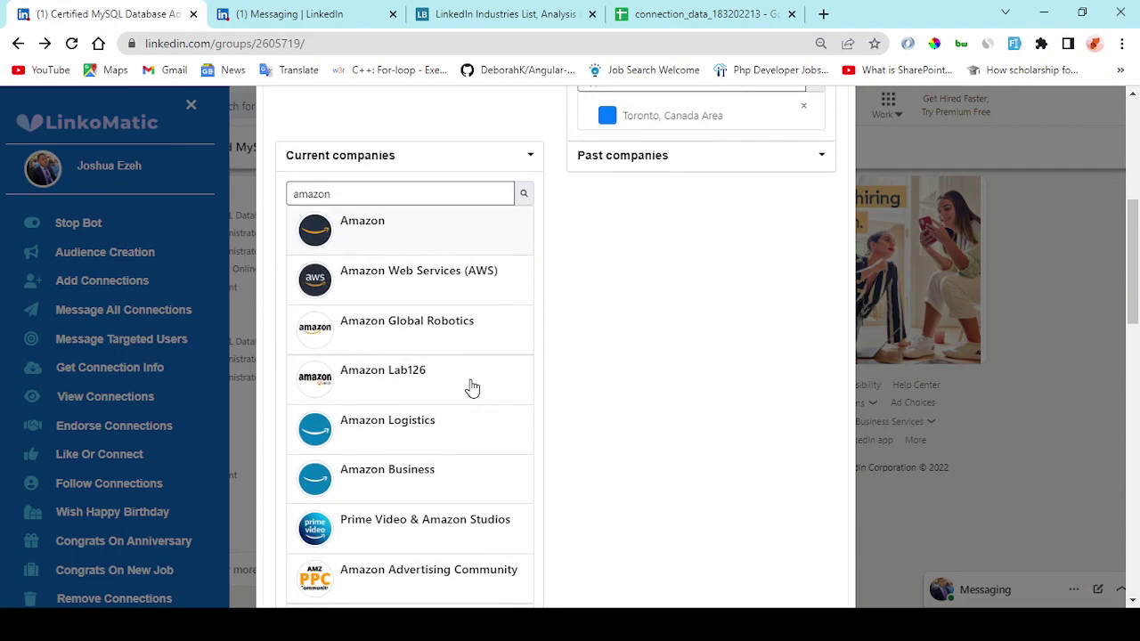
click(445, 241)
scroll(459, 245, up, 2)
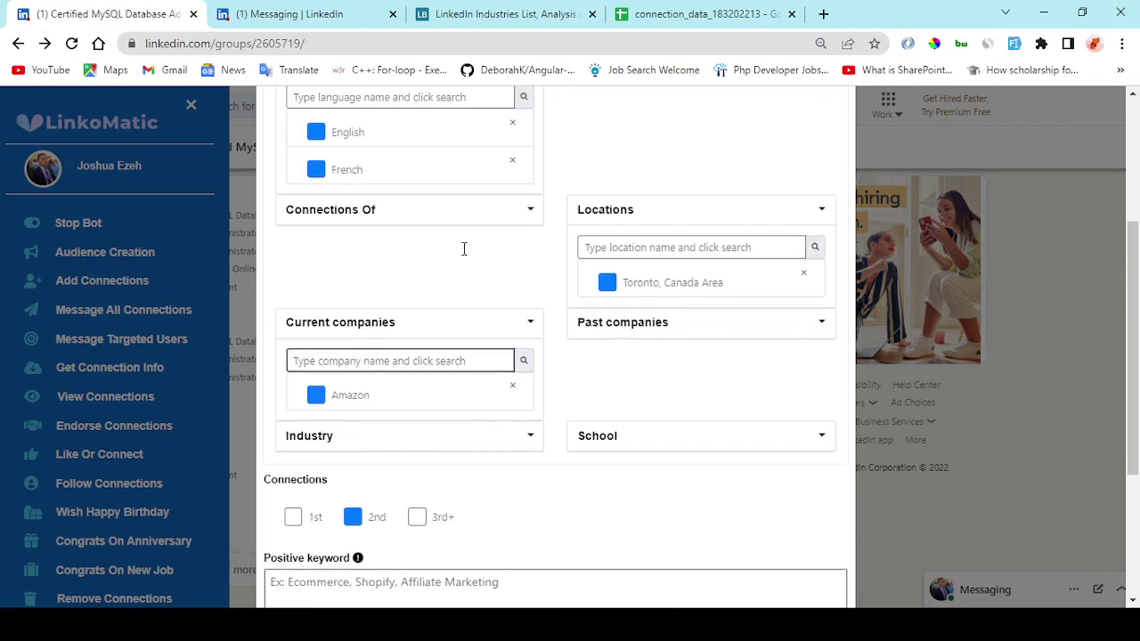
Check the Past companies, Industry and School filters, leaving them empty.
click(682, 325)
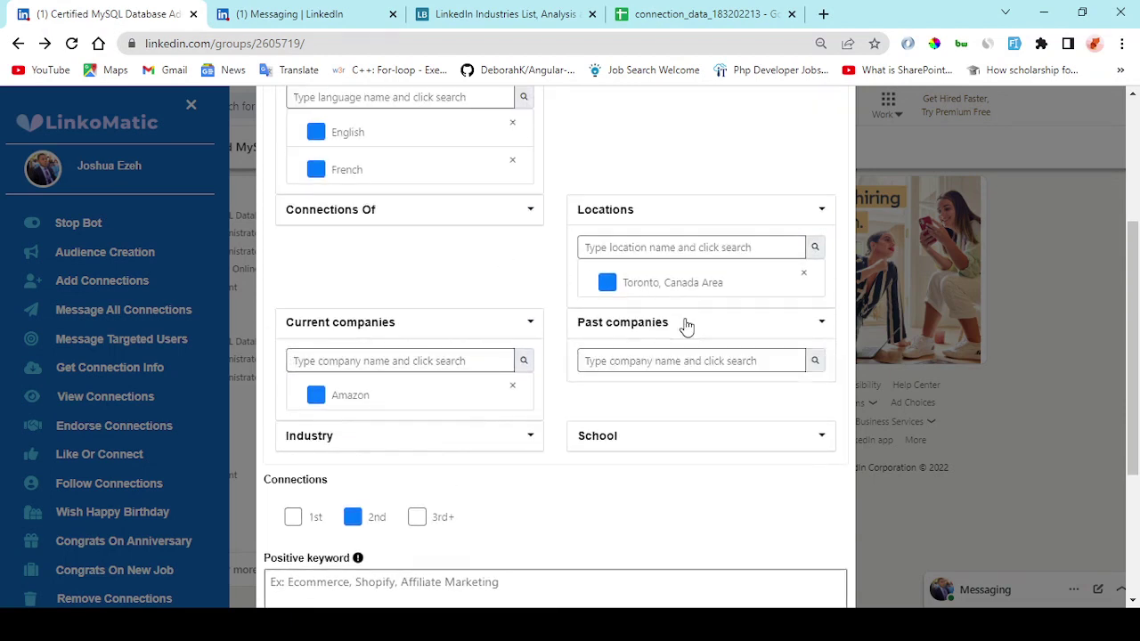
click(689, 328)
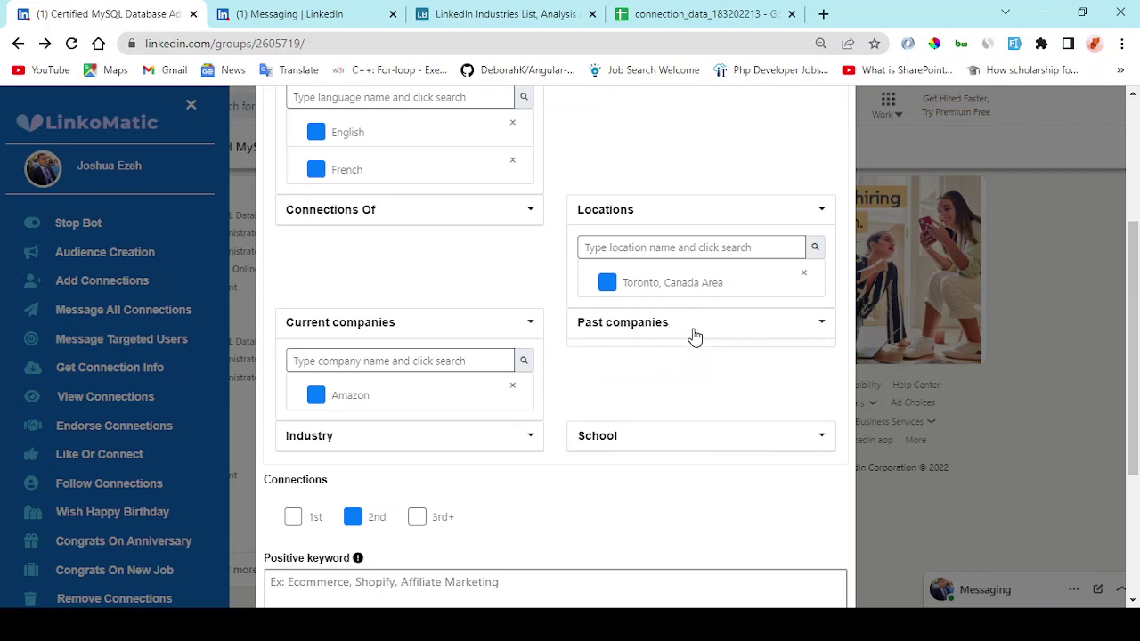
scroll(574, 361, down, 3)
click(504, 204)
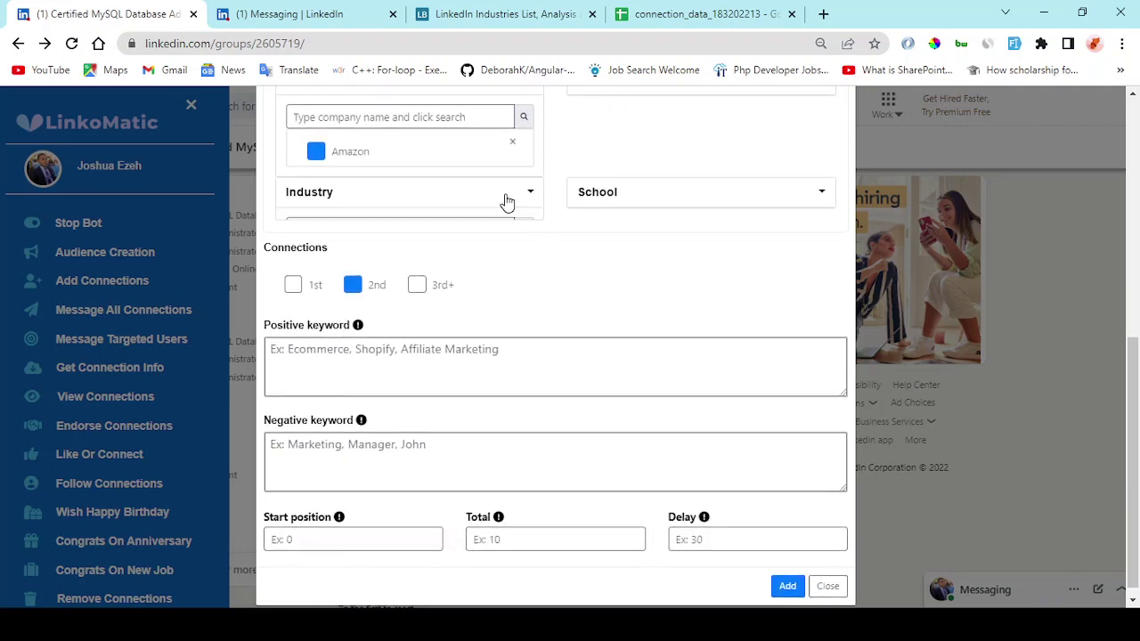
click(482, 228)
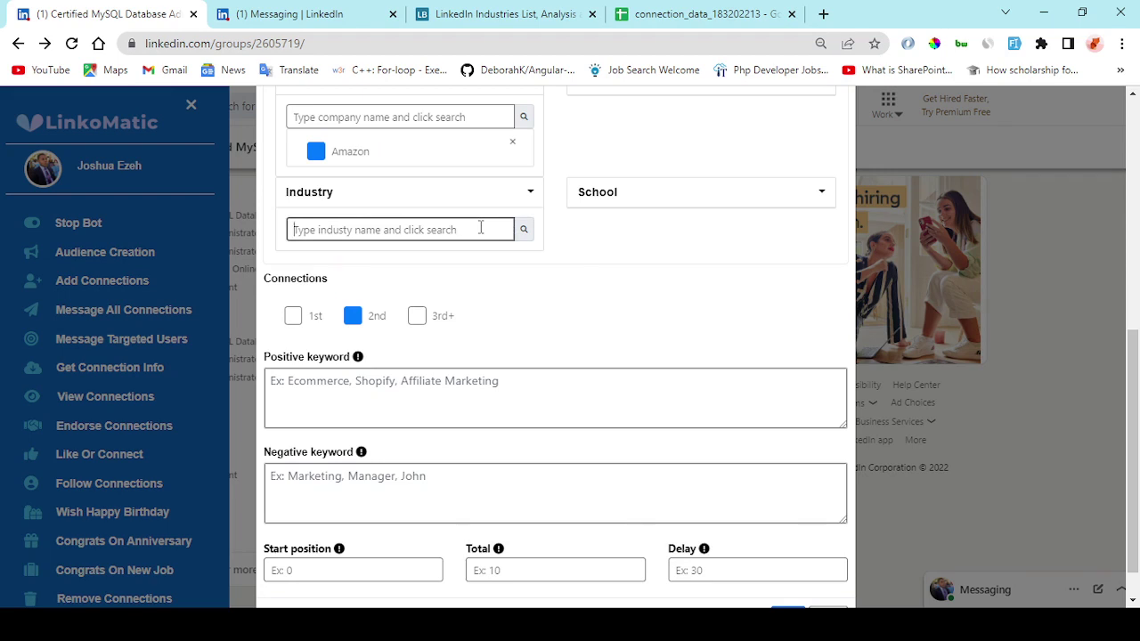
click(491, 202)
click(669, 195)
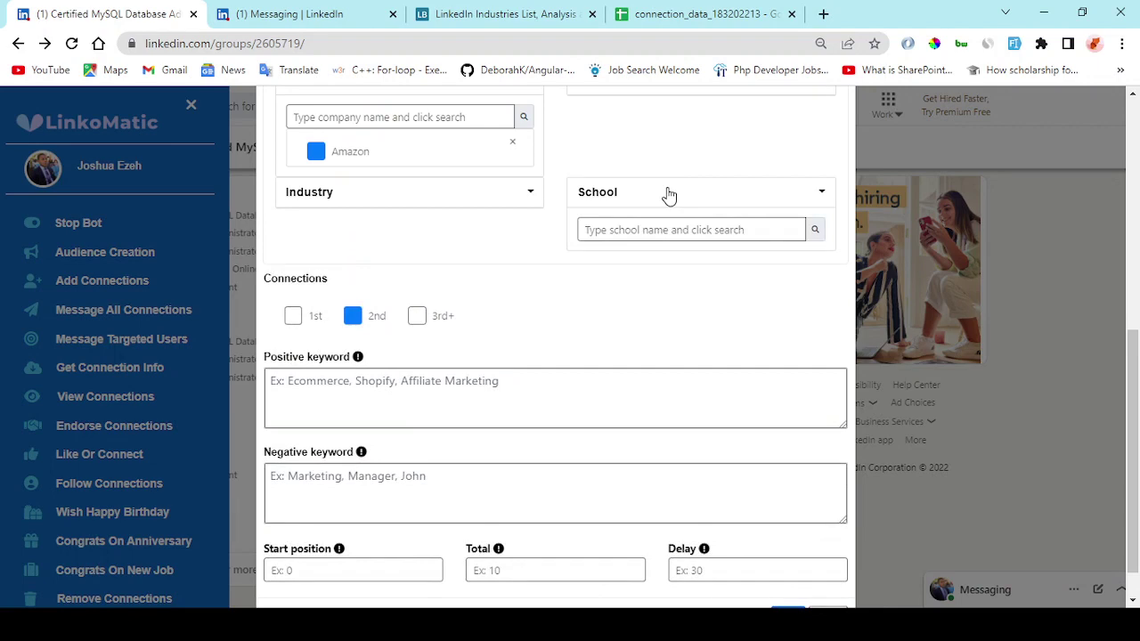
Include 1st and 3rd+ degree connections alongside 2nd-degree ones.
click(669, 195)
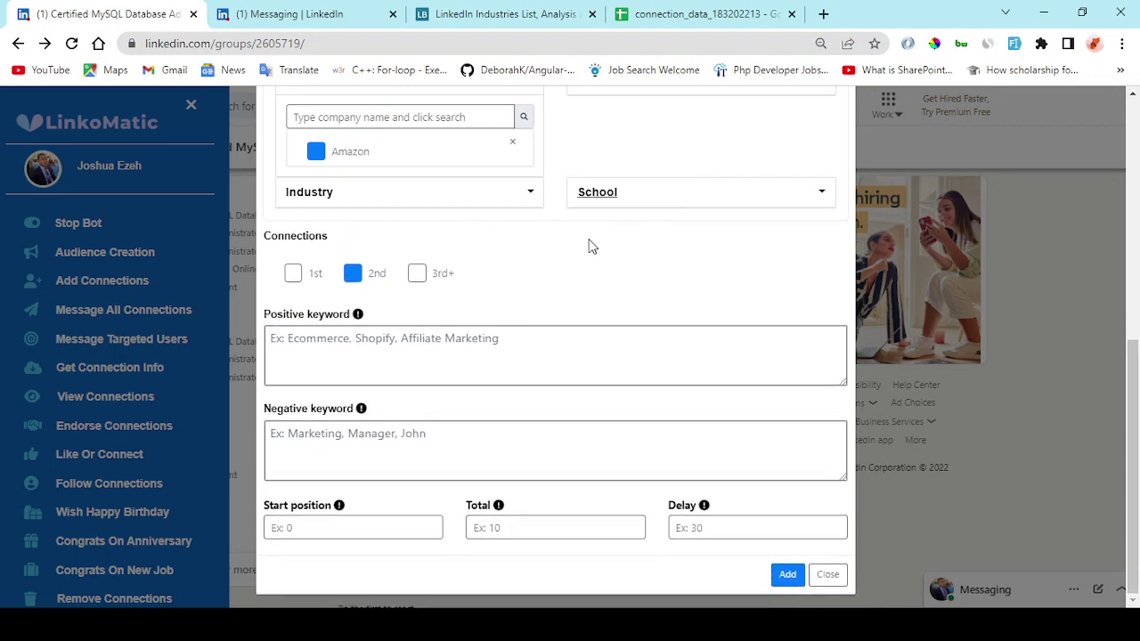
scroll(588, 247, up, 3)
scroll(445, 303, up, 2)
scroll(525, 300, down, 5)
click(322, 280)
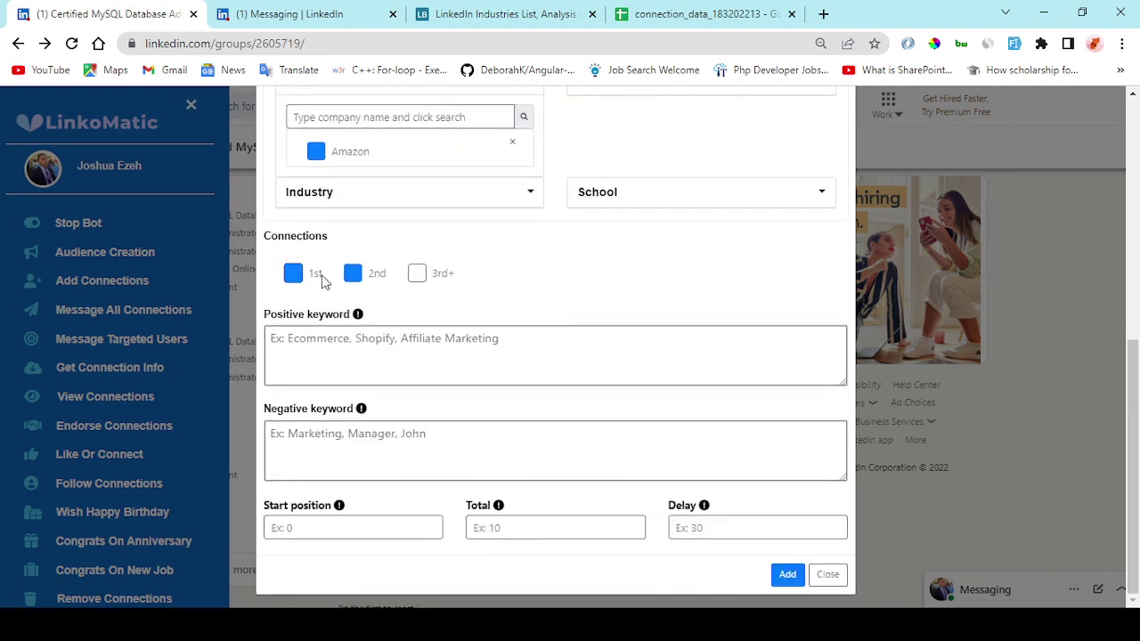
click(447, 280)
Add 'Ecommerce, digital marketer' as positive keywords.
click(365, 342)
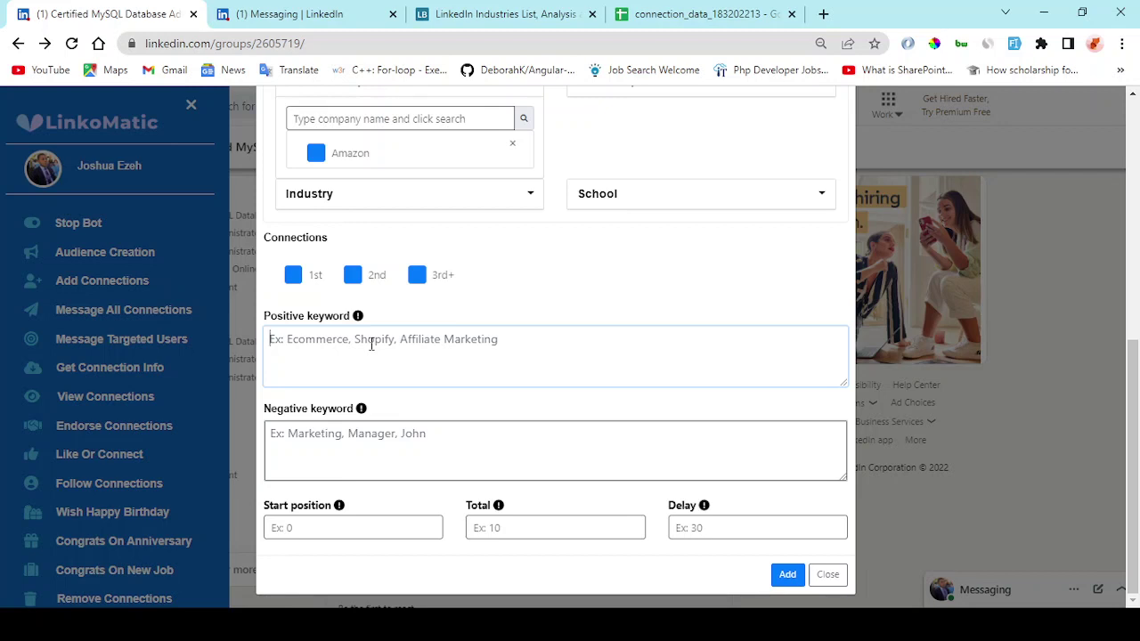
text(E)
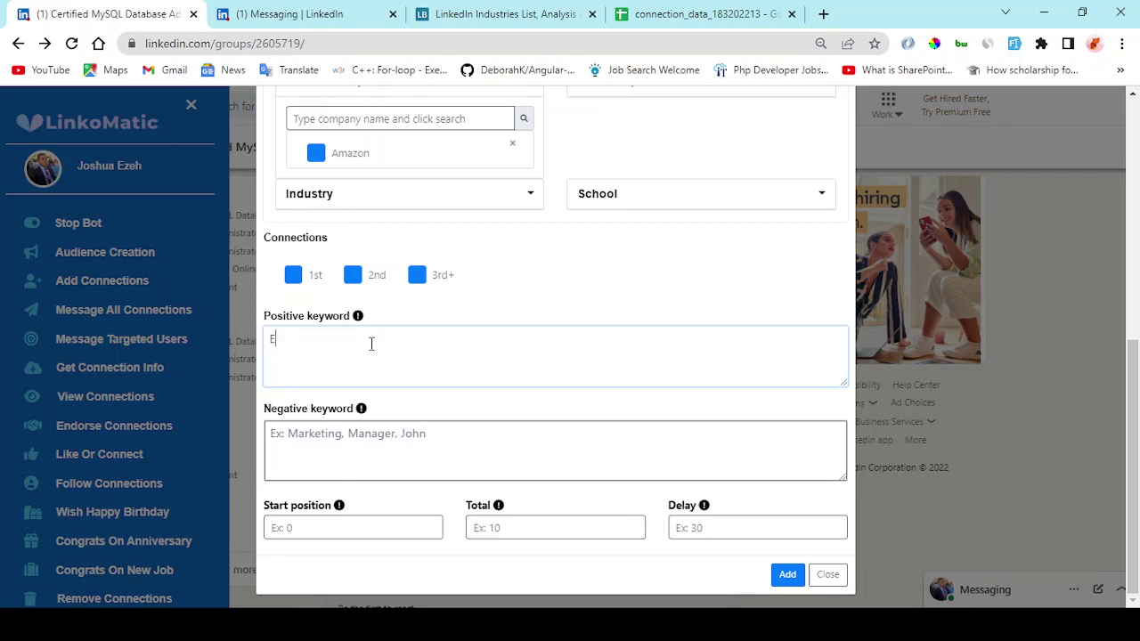
text(commer)
text(ce,)
text( dig)
text(italm)
text(arkete)
text(r)
click(414, 435)
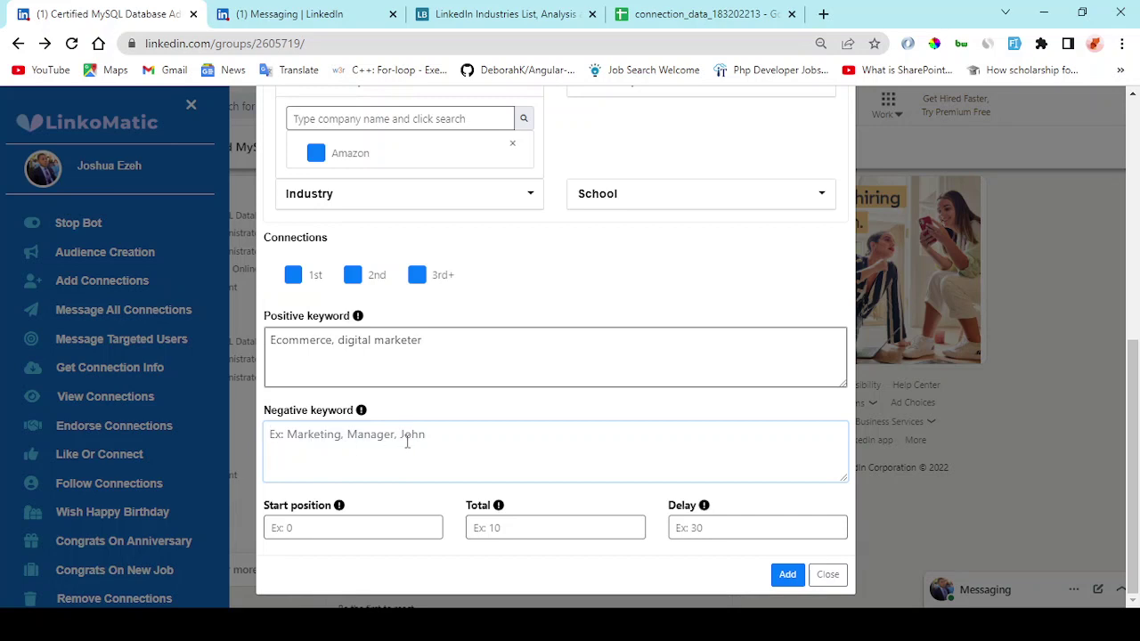
Set the audience collection Total to 50 and Delay to 40.
click(382, 525)
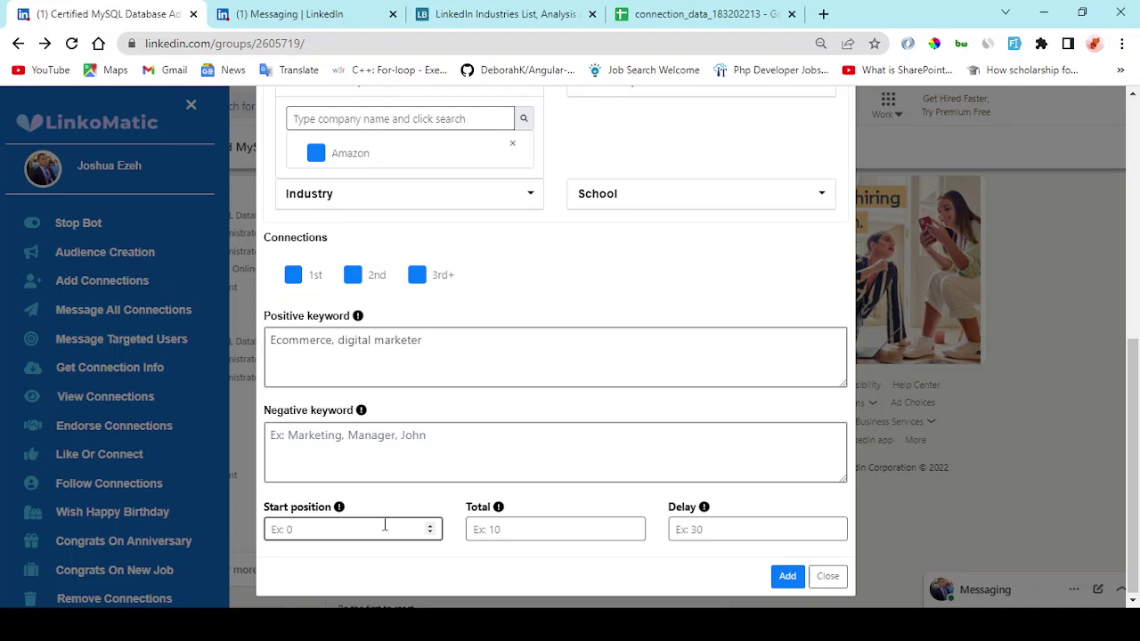
click(540, 536)
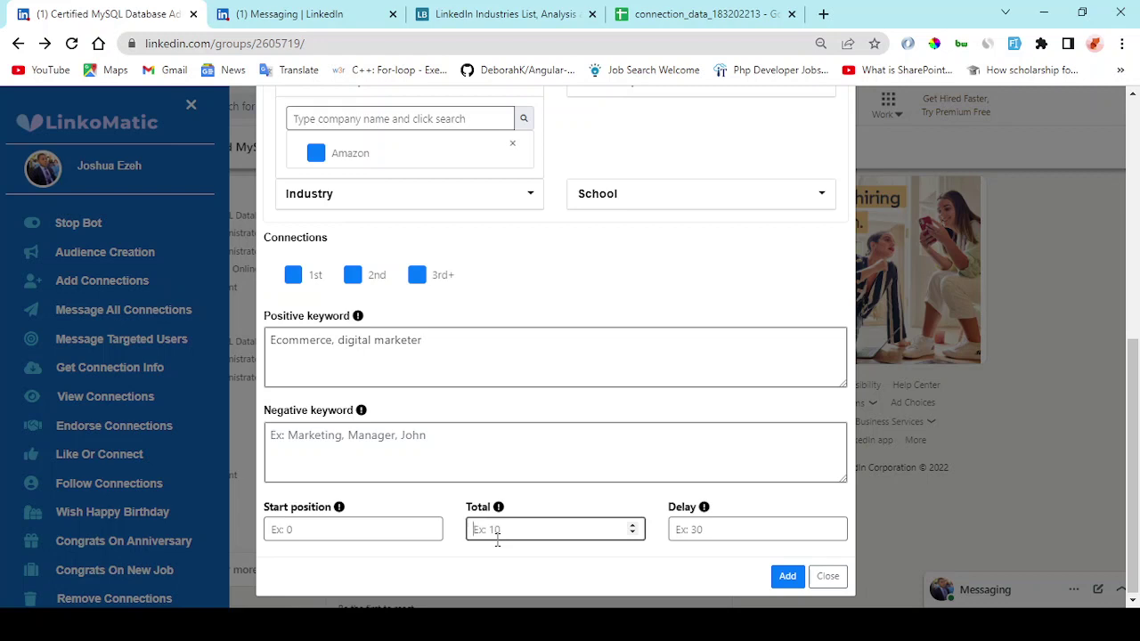
text(50)
click(717, 531)
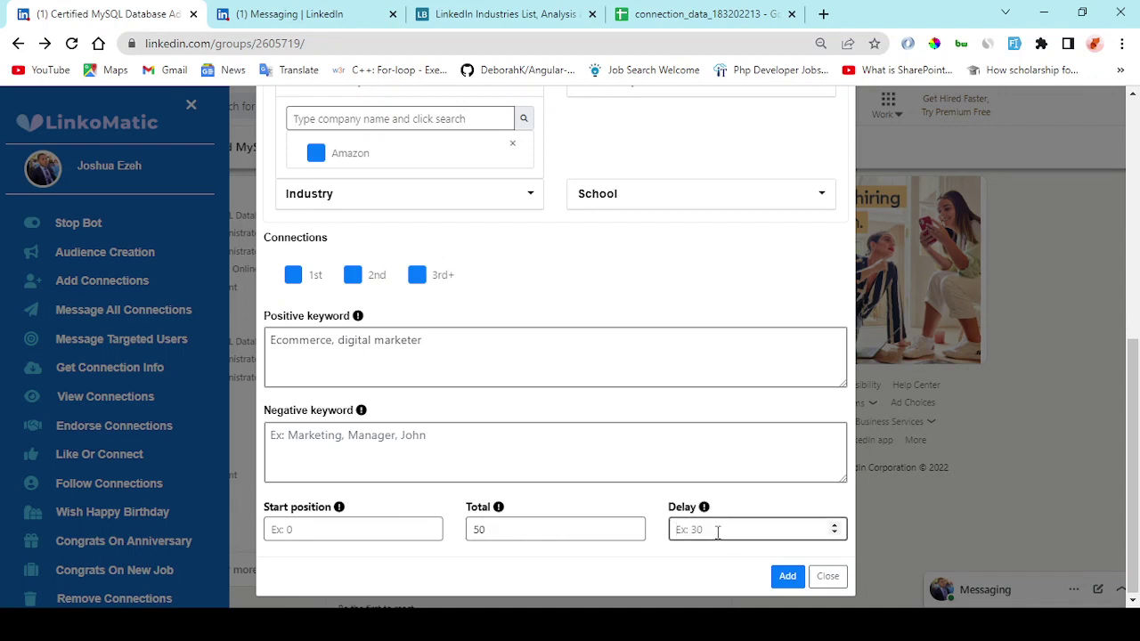
text(40)
Review the saved audiences and Warm Audience's five contacts, then close the audience windows.
click(827, 577)
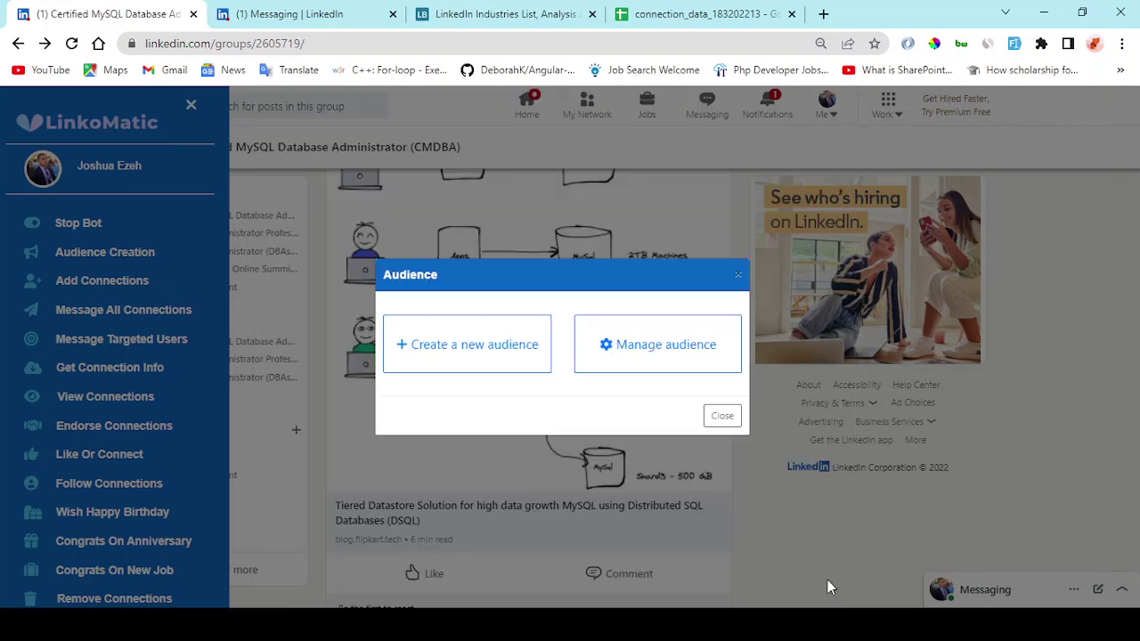
click(660, 351)
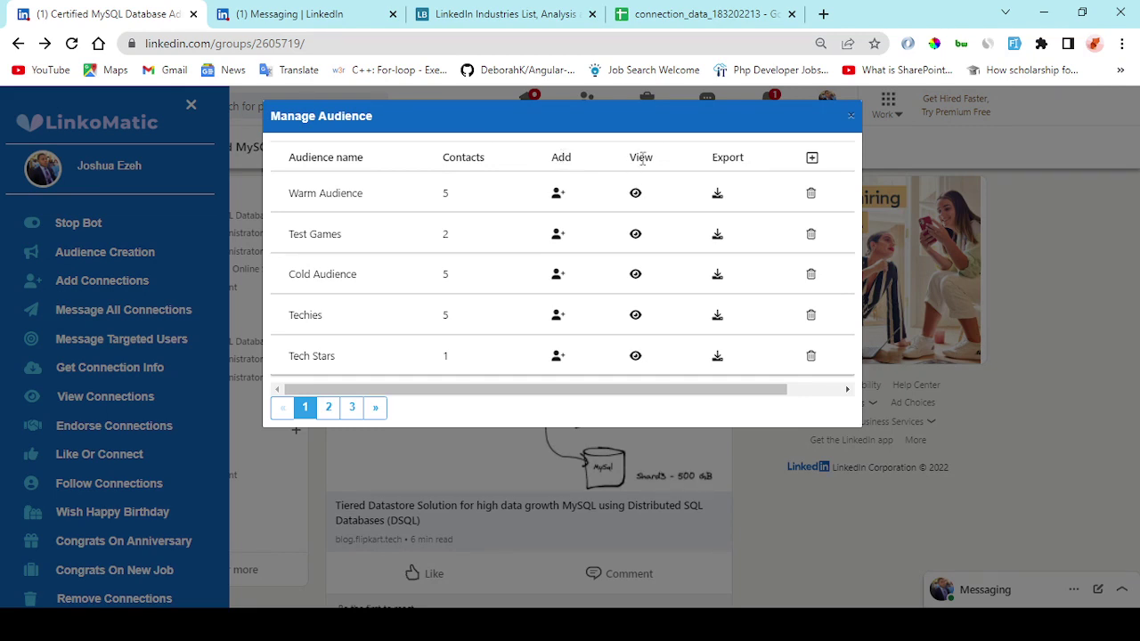
click(636, 194)
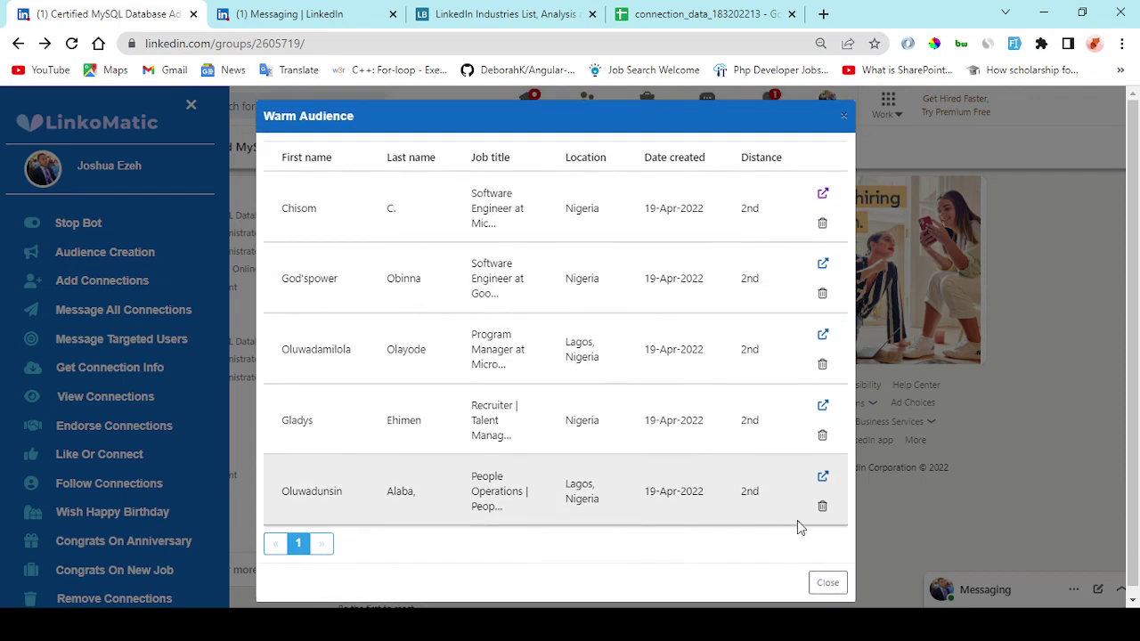
click(828, 583)
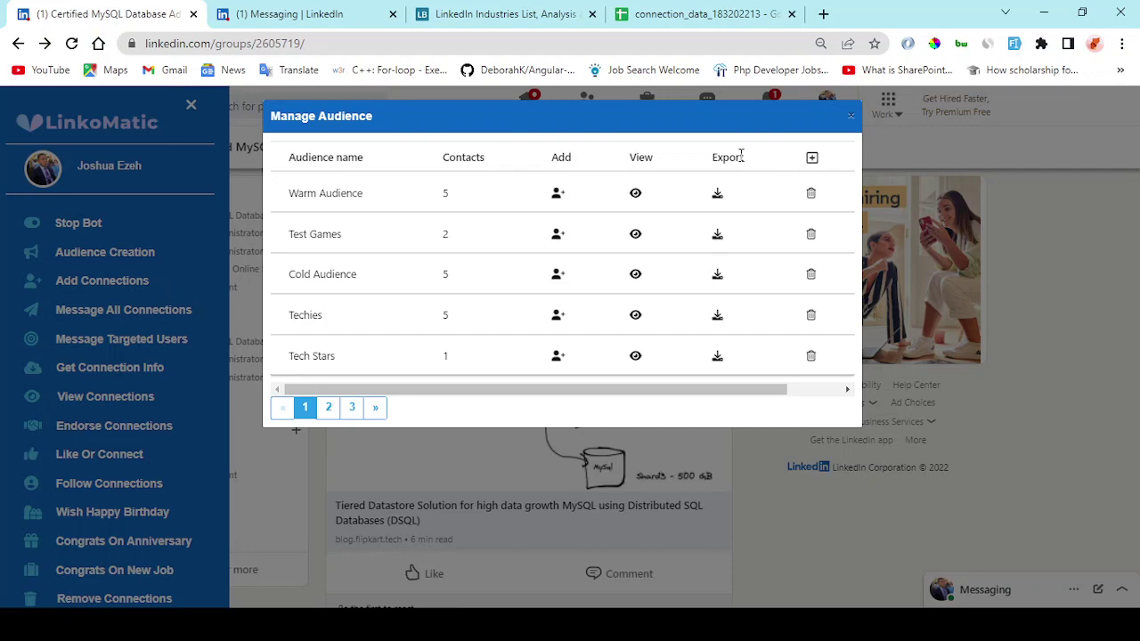
click(851, 115)
click(723, 417)
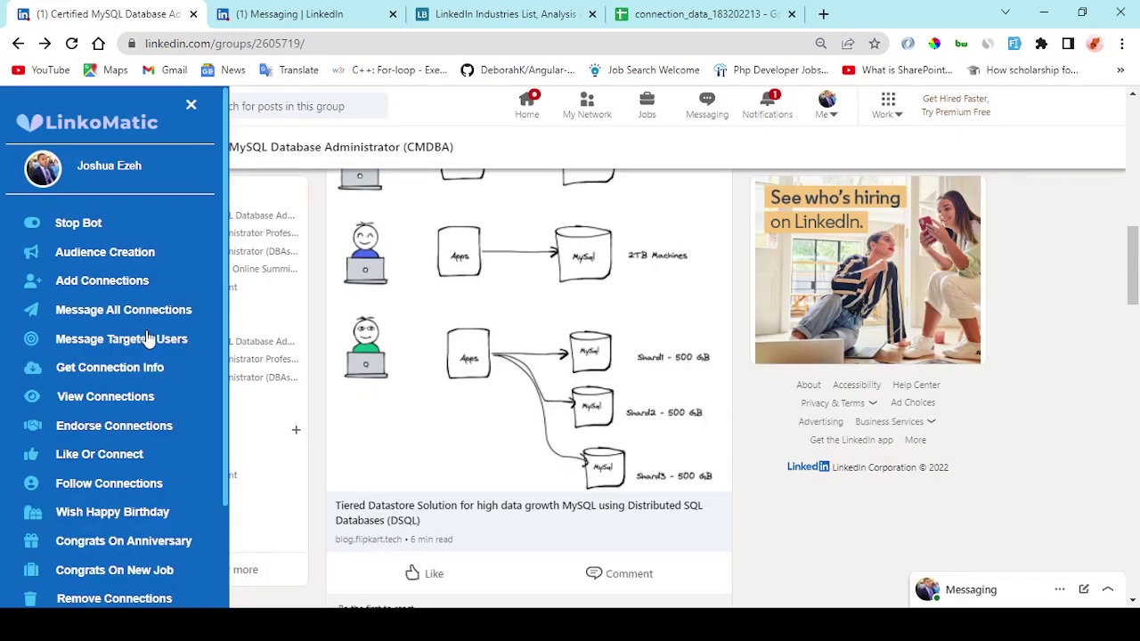
Open Message All Connections with Cold Audience as the recipients.
click(132, 308)
click(373, 309)
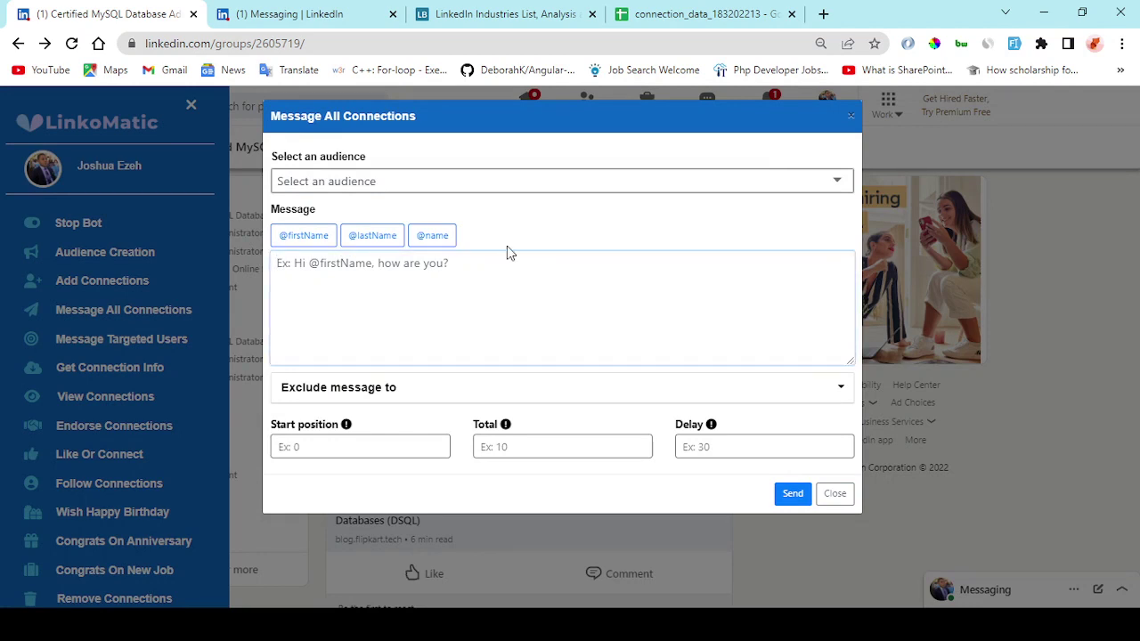
click(537, 188)
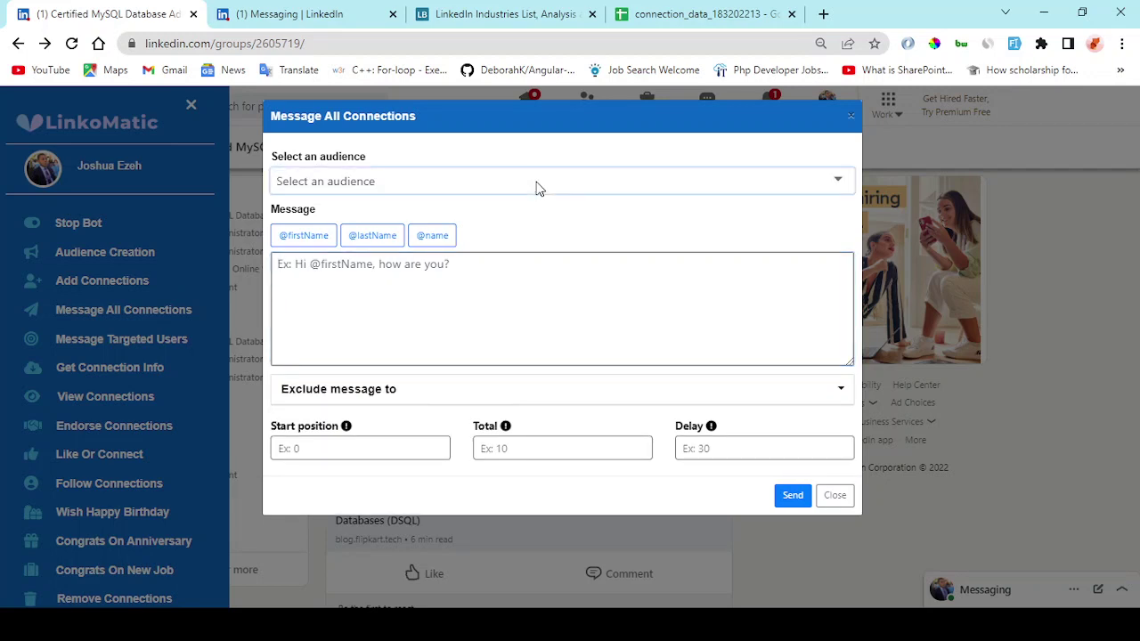
key(Down)
click(509, 277)
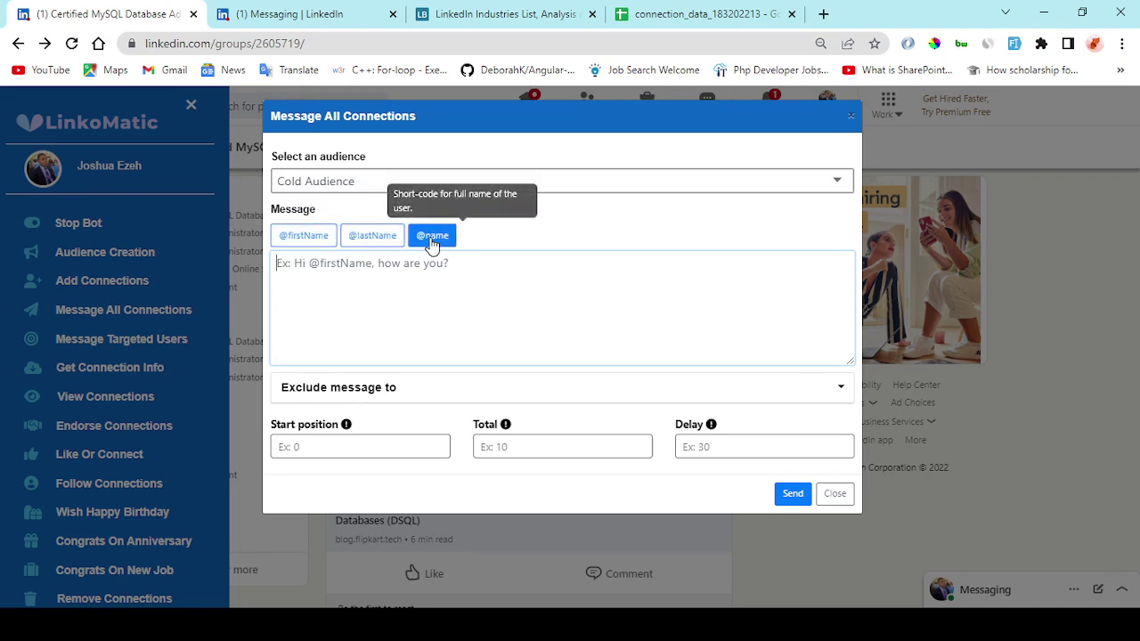
text(Hel)
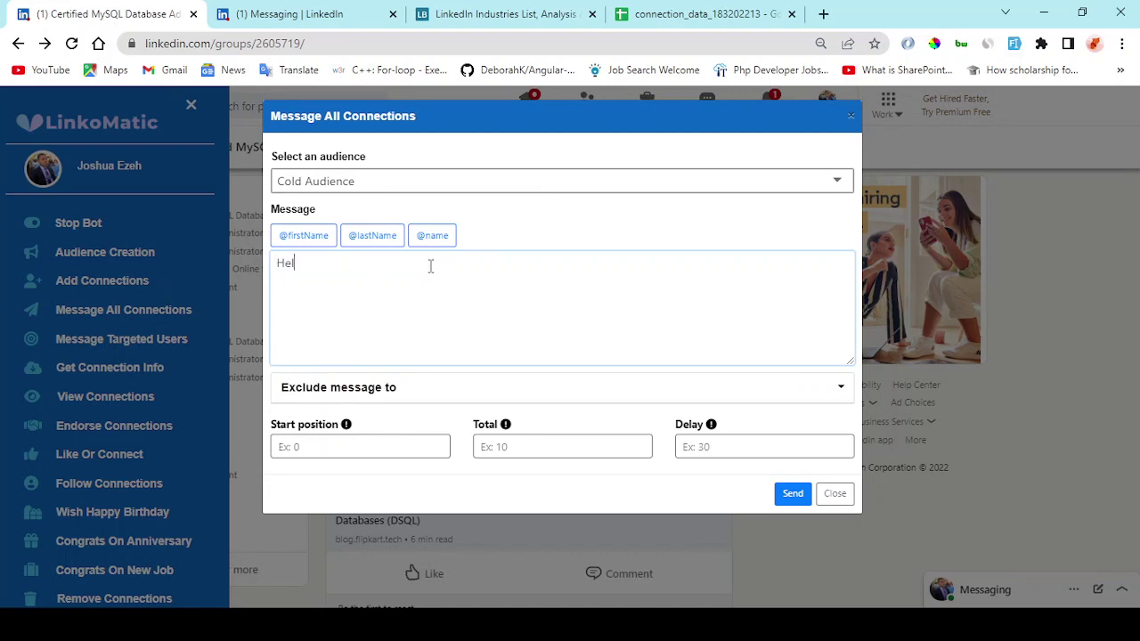
text(lo)
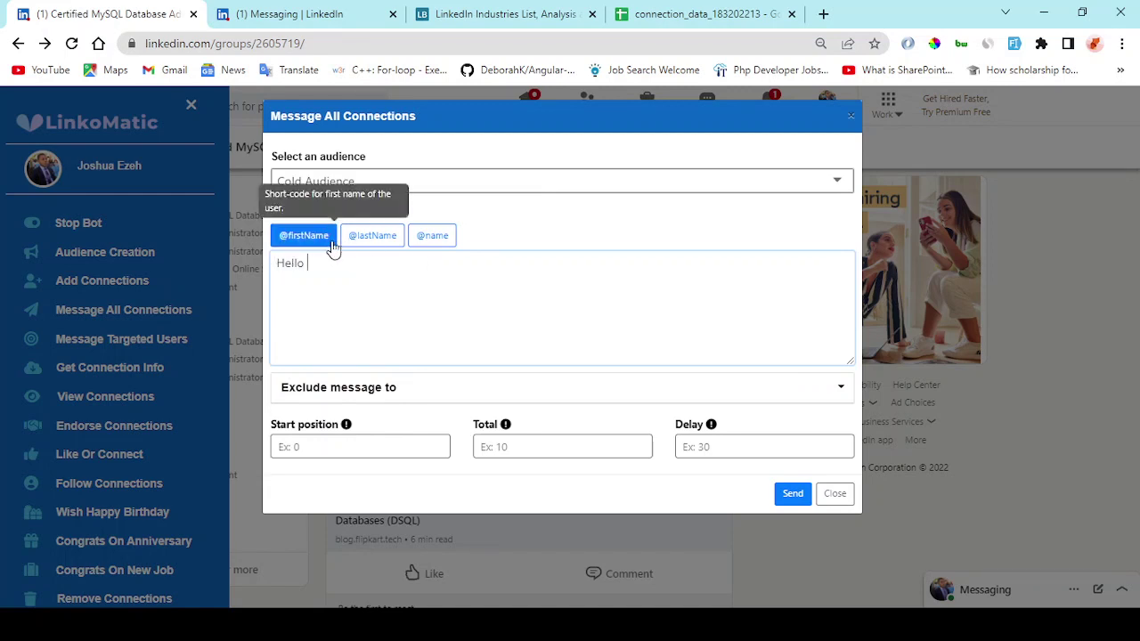
click(332, 239)
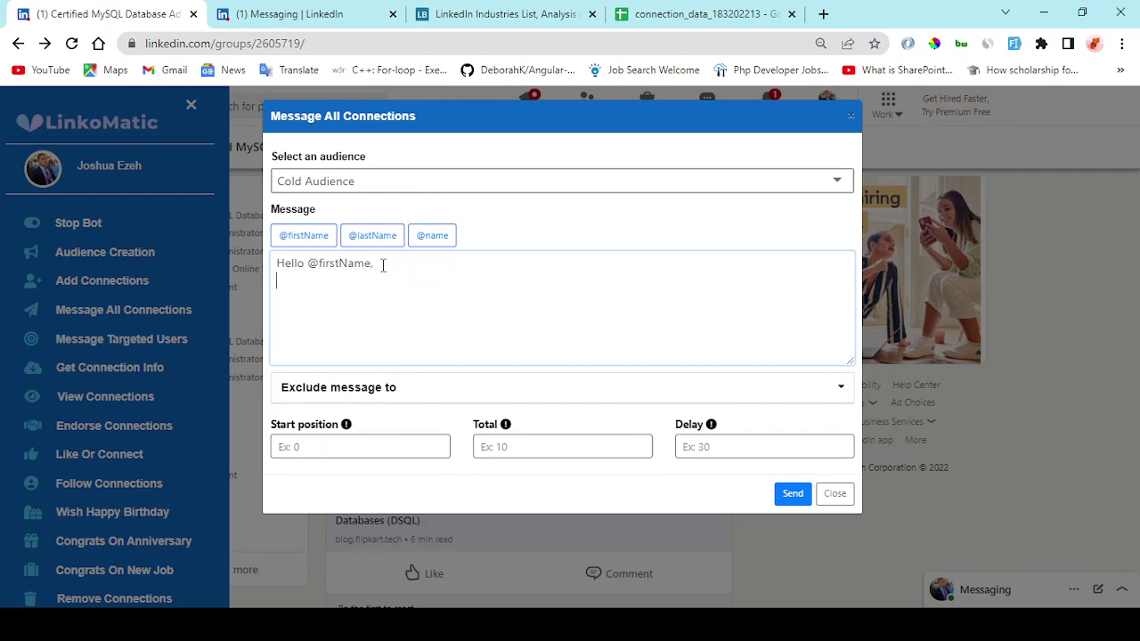
key(Return)
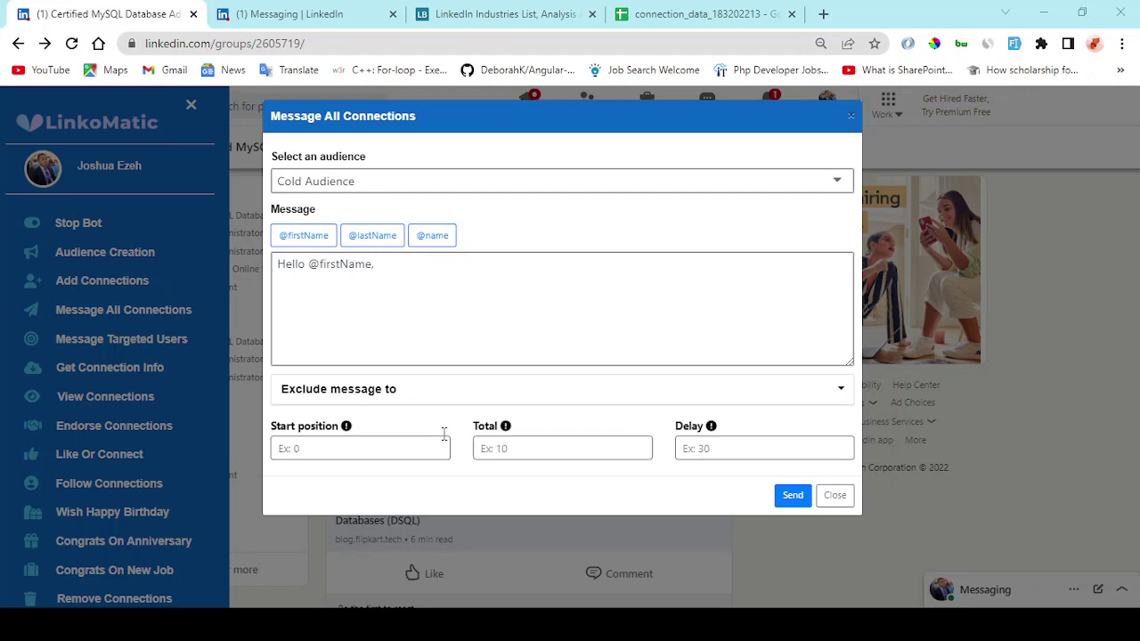
click(374, 303)
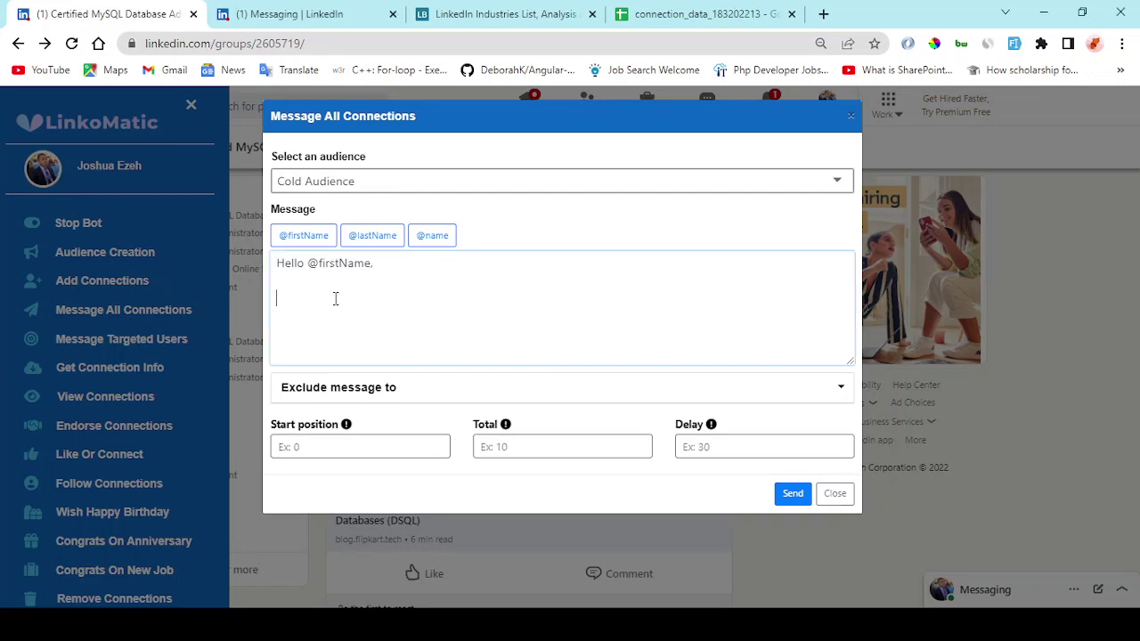
key(ctrl+v)
scroll(424, 339, up, 5)
scroll(425, 339, up, 5)
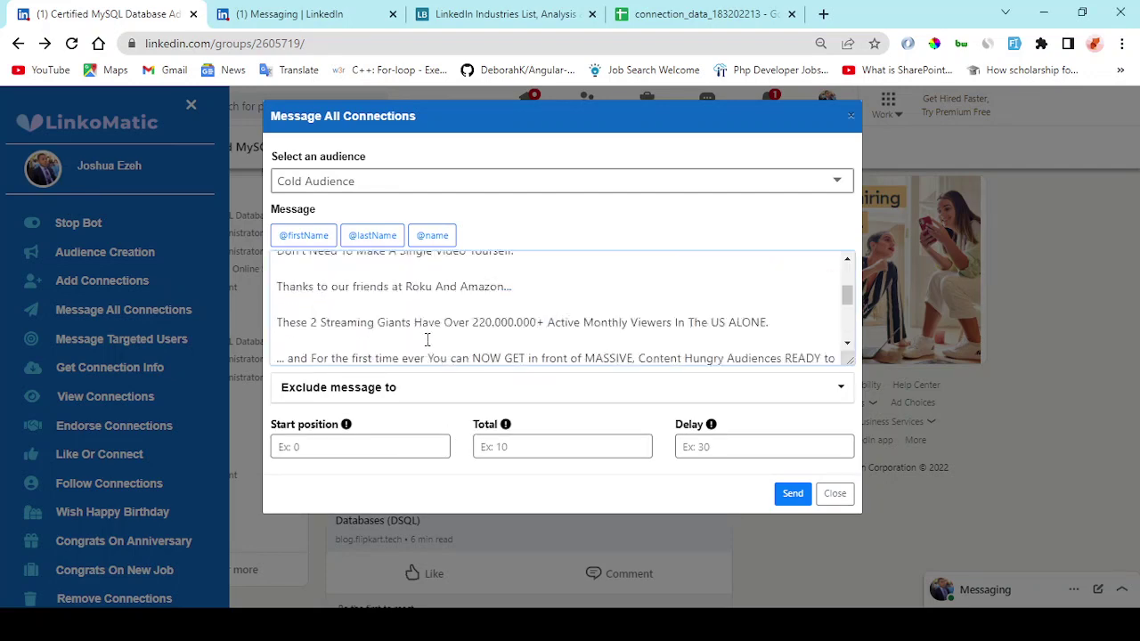
scroll(428, 338, up, 5)
scroll(427, 338, down, 2)
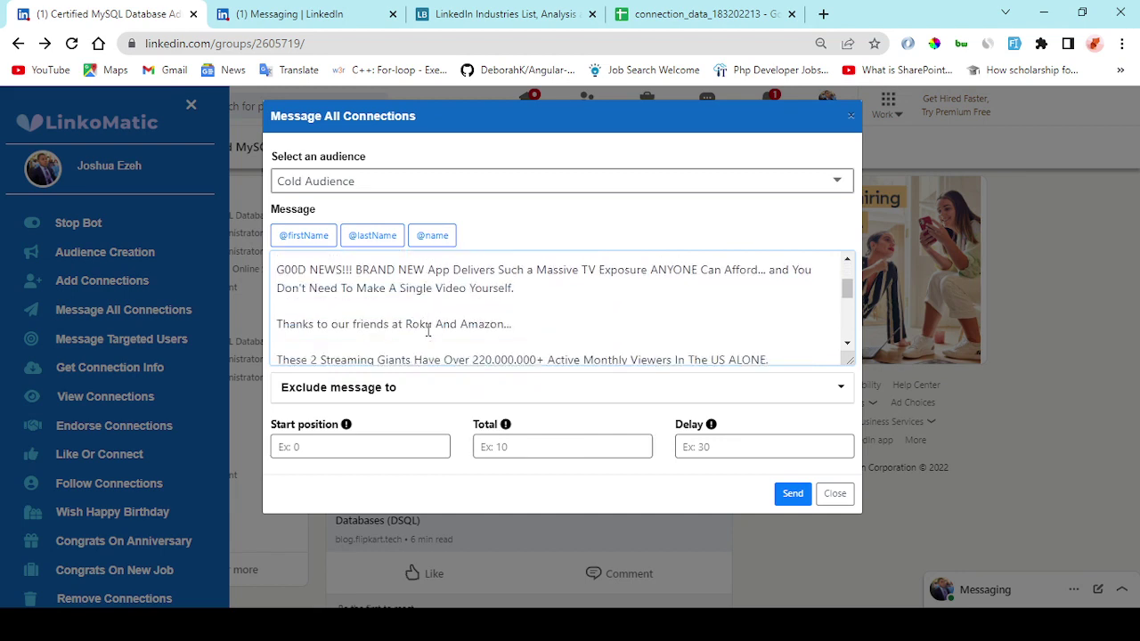
scroll(427, 334, down, 5)
scroll(428, 330, down, 1)
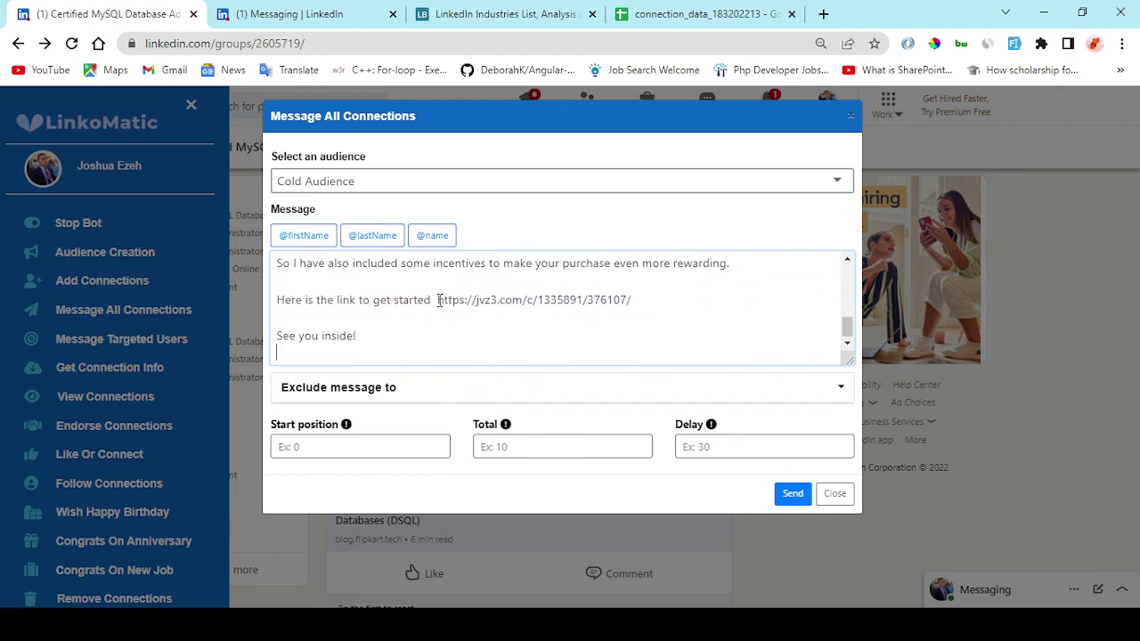
drag(438, 299, 631, 302)
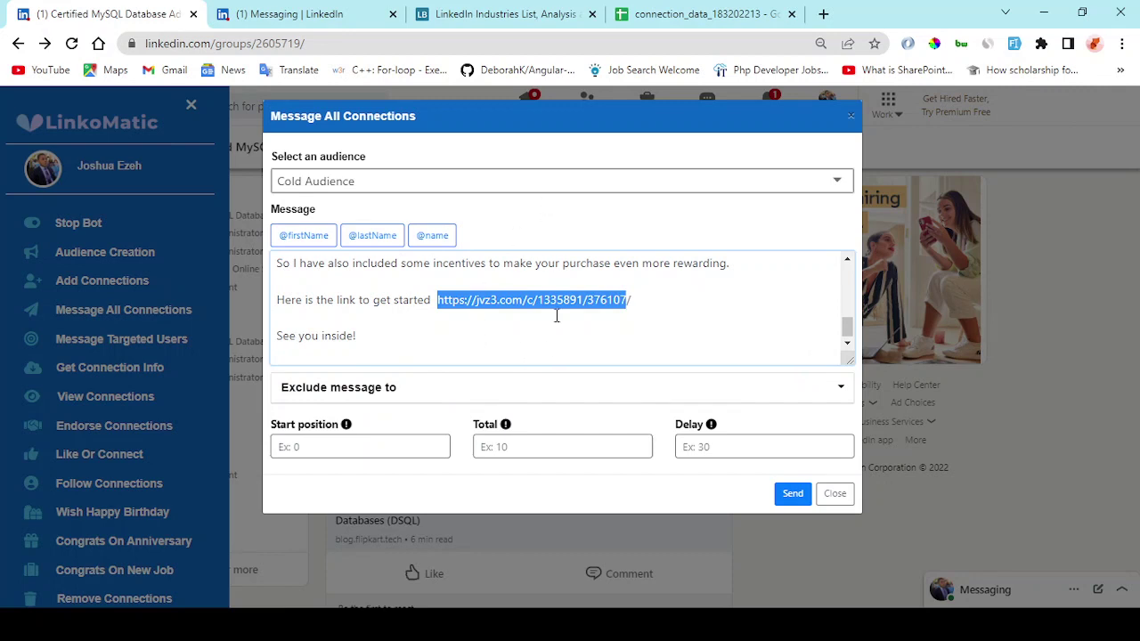
Set the message Total to 50 and Delay to 40.
click(513, 447)
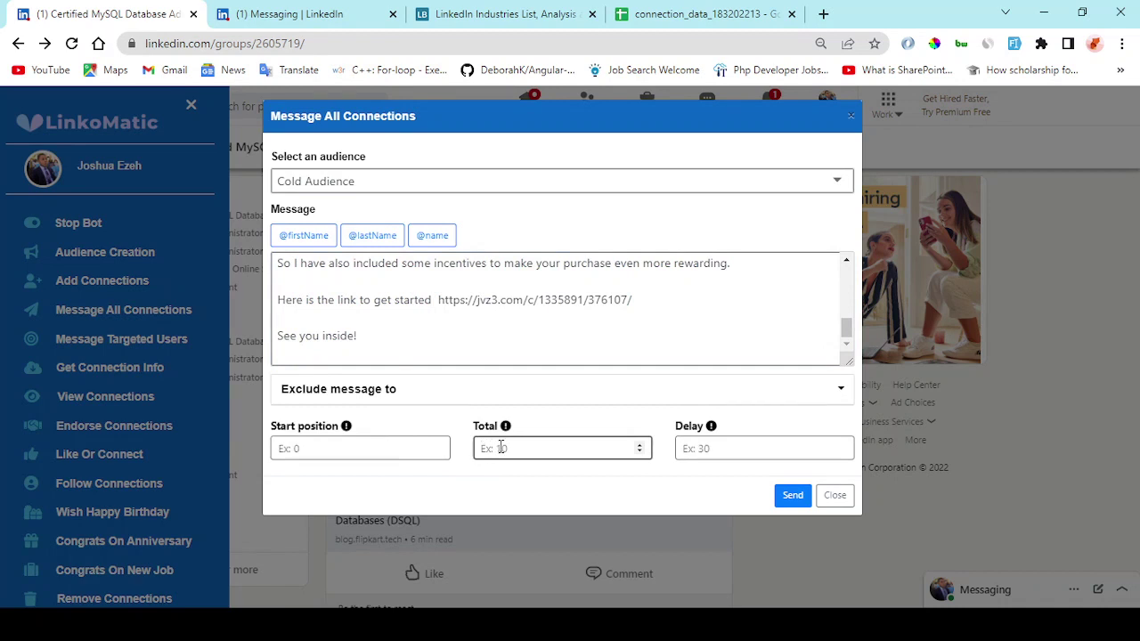
text(50)
click(686, 448)
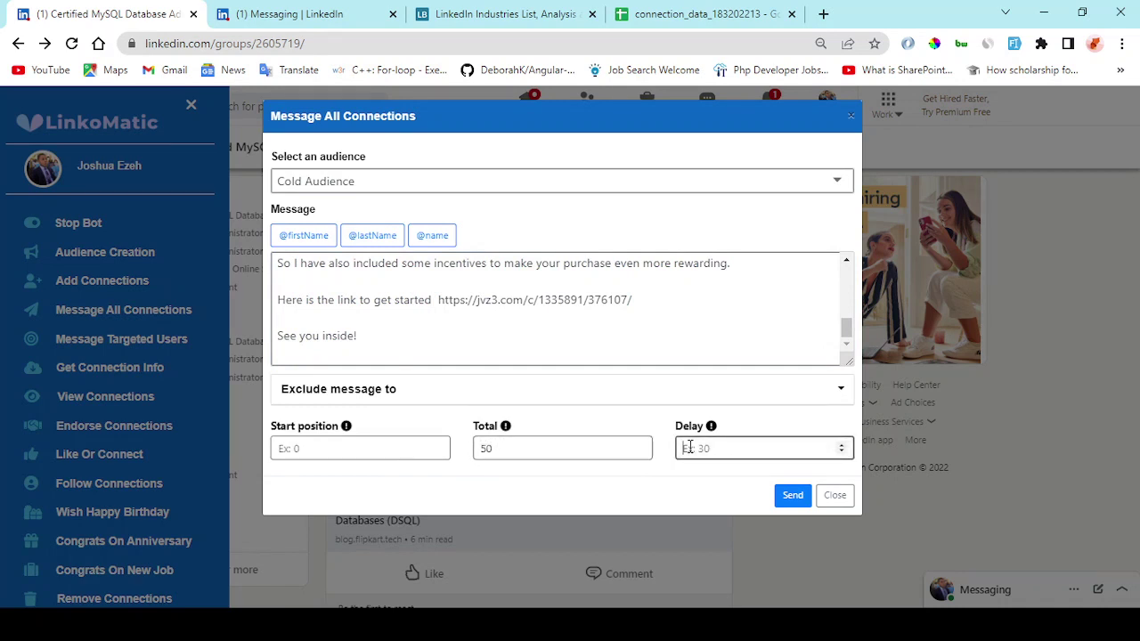
text(40)
Review the sent promo message in the LinkedIn messaging thread.
click(318, 16)
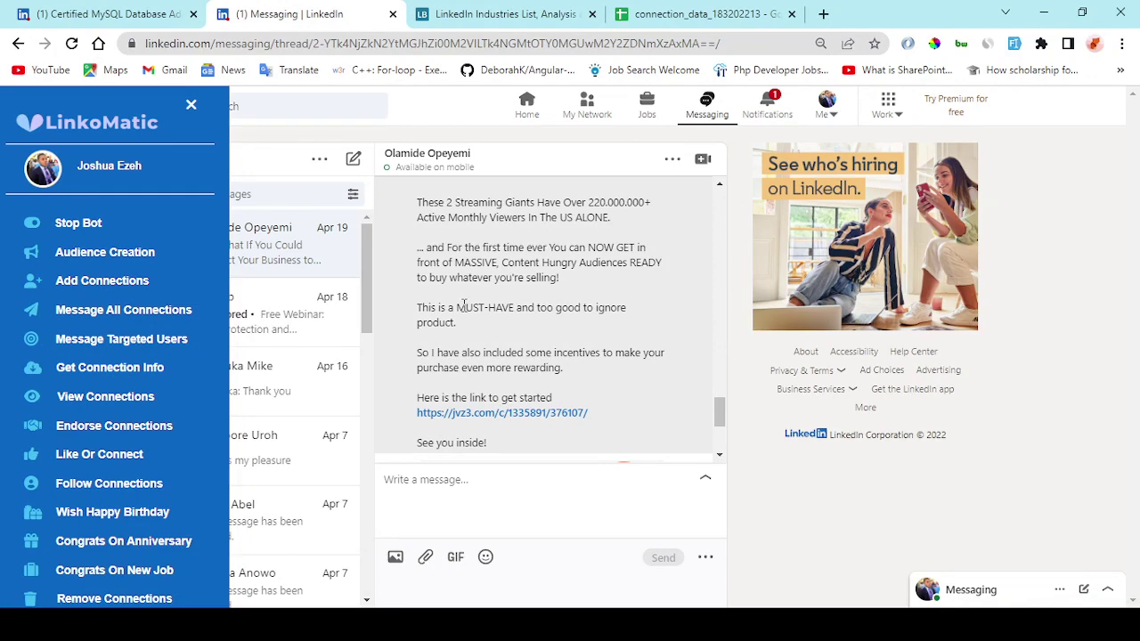
scroll(463, 305, up, 2)
scroll(463, 306, up, 2)
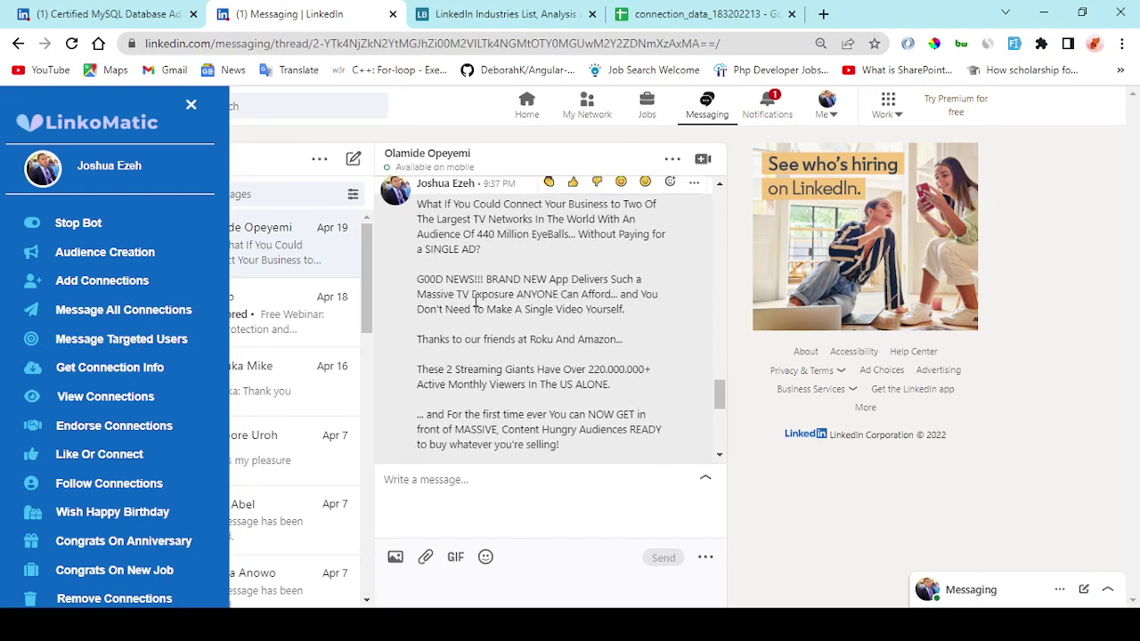
scroll(475, 301, down, 2)
scroll(475, 301, down, 2)
scroll(475, 301, down, 2)
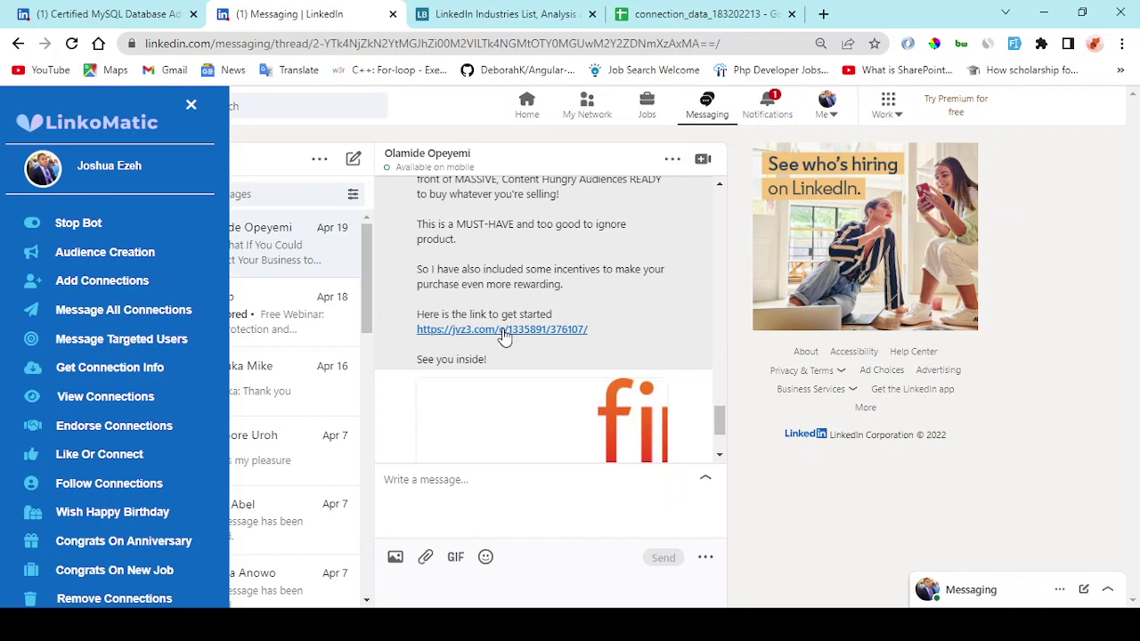
scroll(492, 315, up, 1)
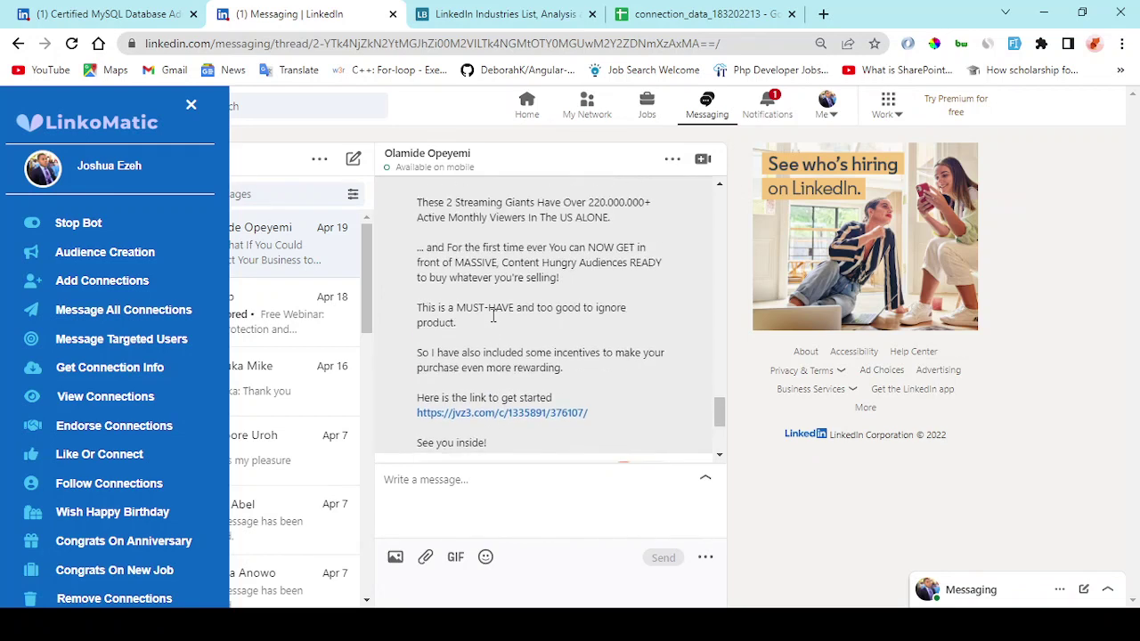
scroll(493, 314, down, 1)
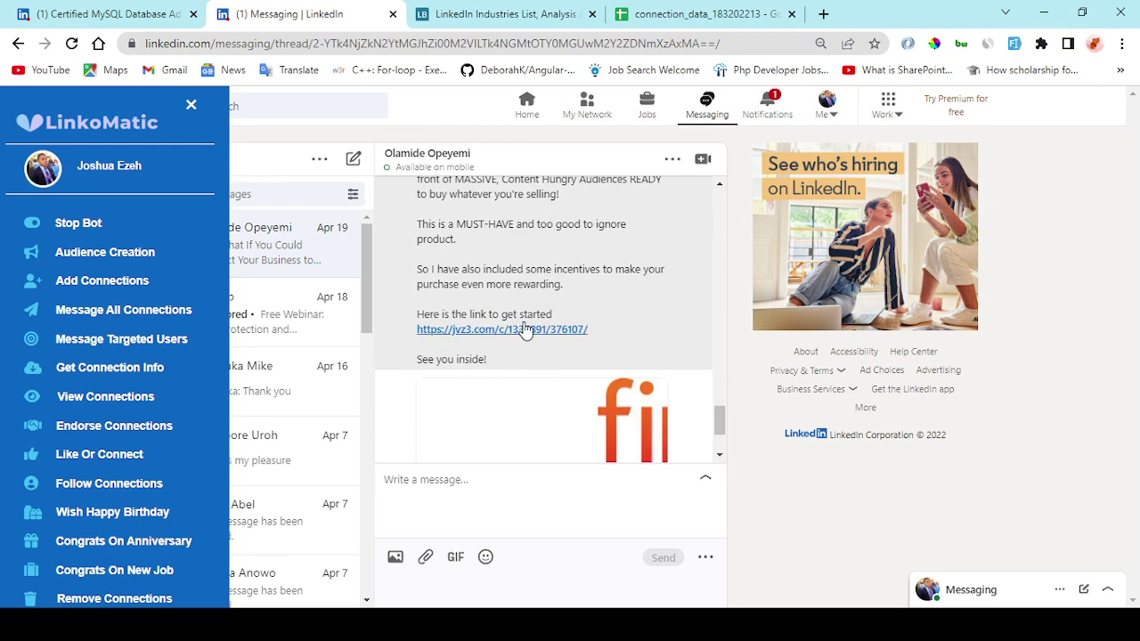
Close the message form and open Get Connection Info from the group page.
click(141, 22)
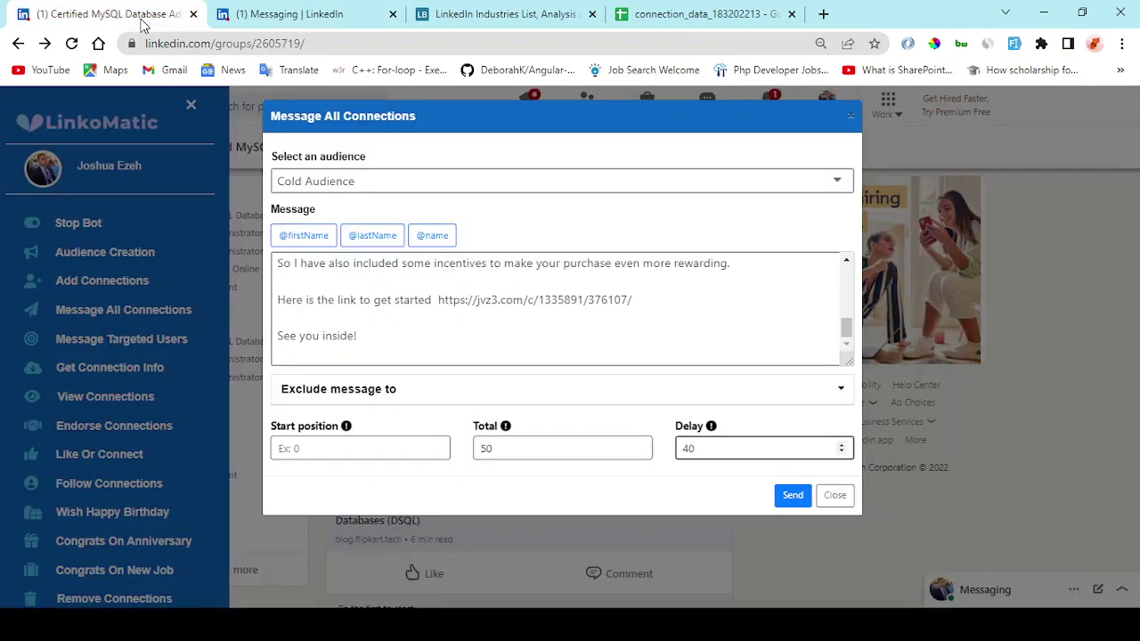
click(835, 499)
click(94, 372)
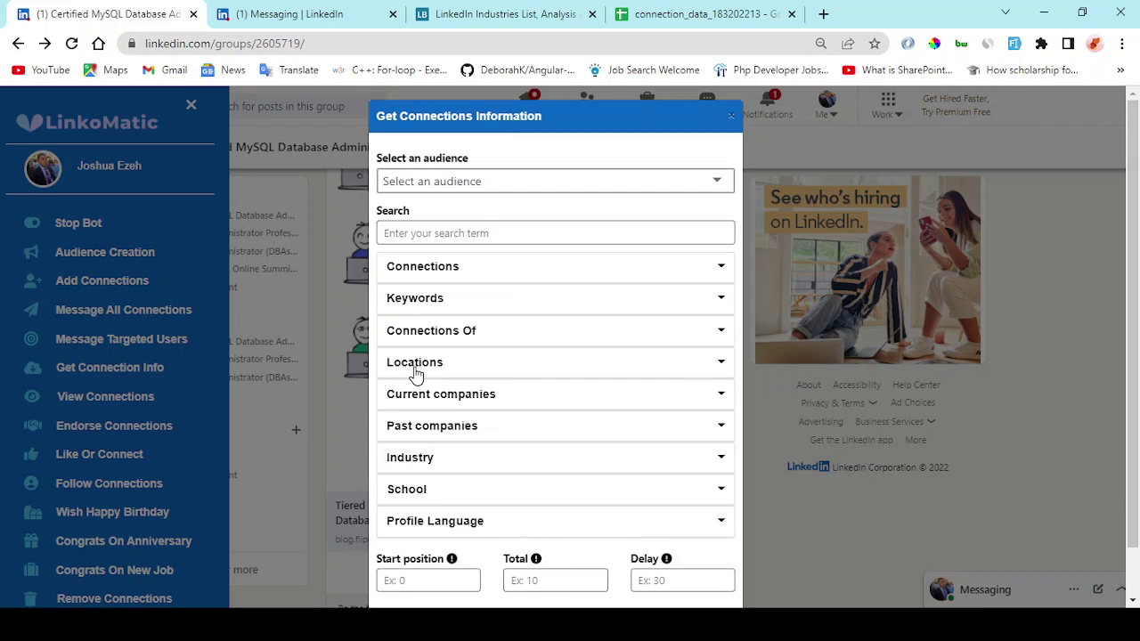
Try Warm Audience, clear the audience again, and enter 'Digital marketer' as the search term.
click(455, 235)
scroll(455, 235, down, 1)
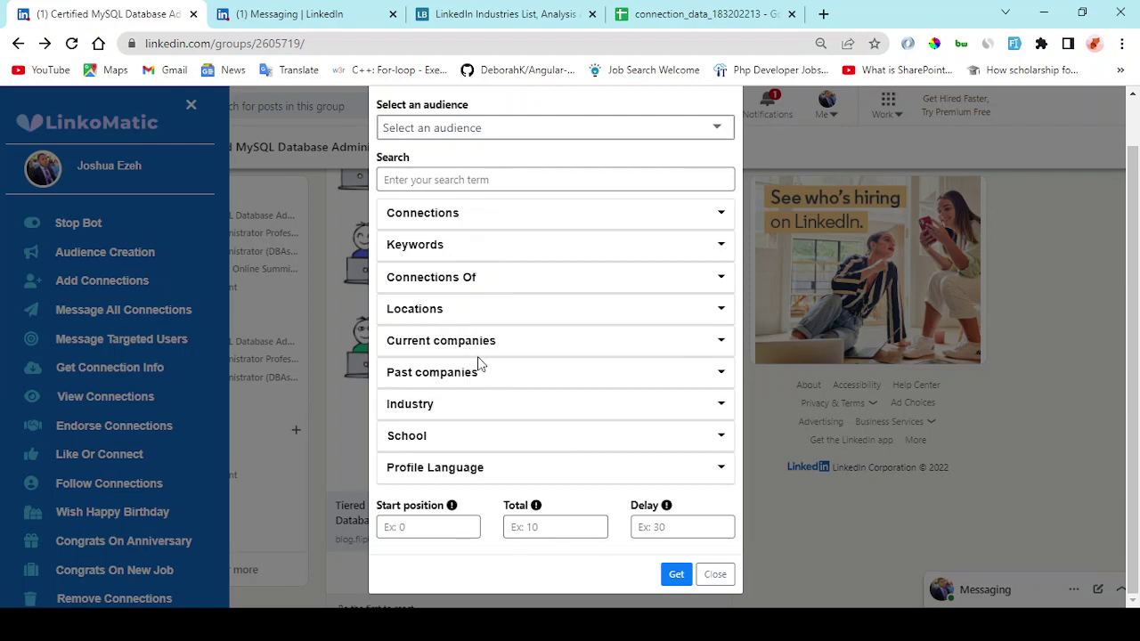
click(504, 180)
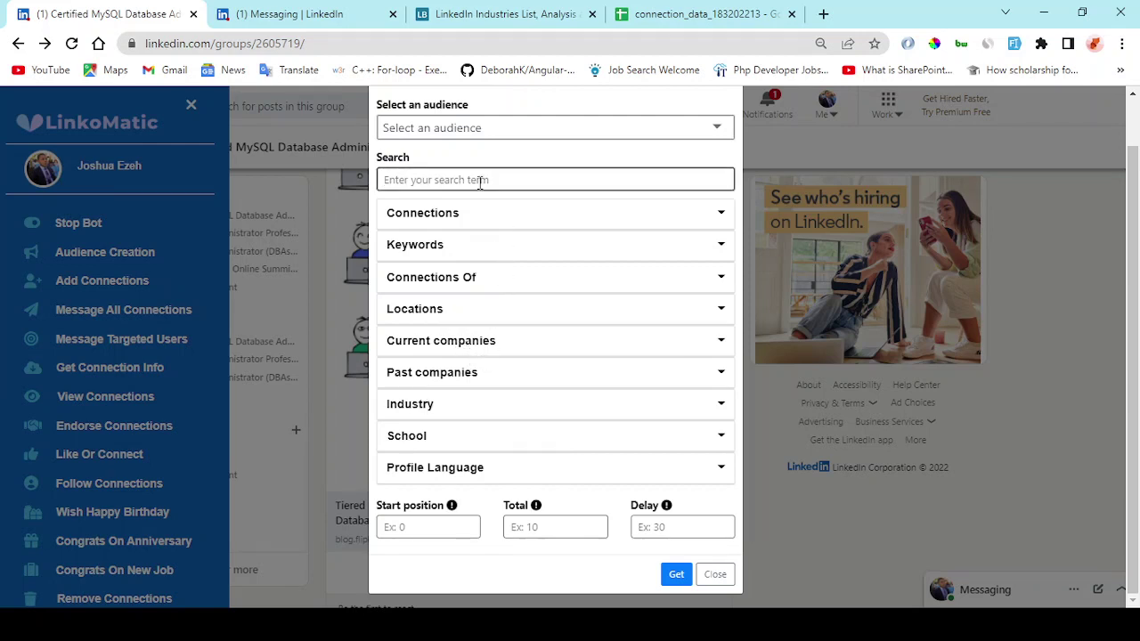
click(491, 124)
click(492, 166)
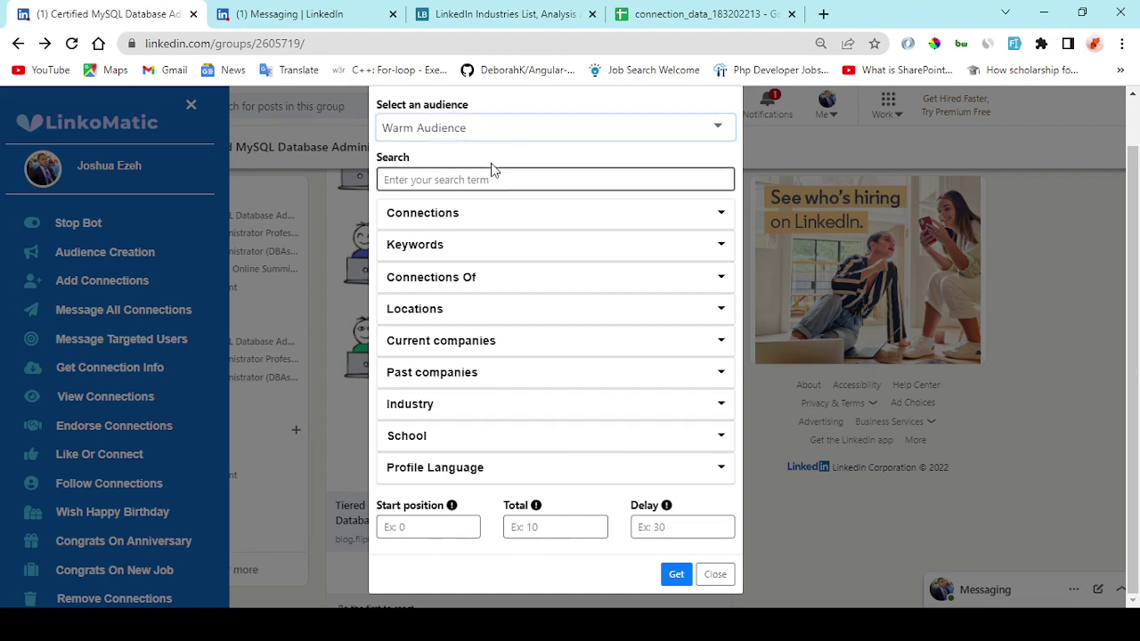
click(496, 179)
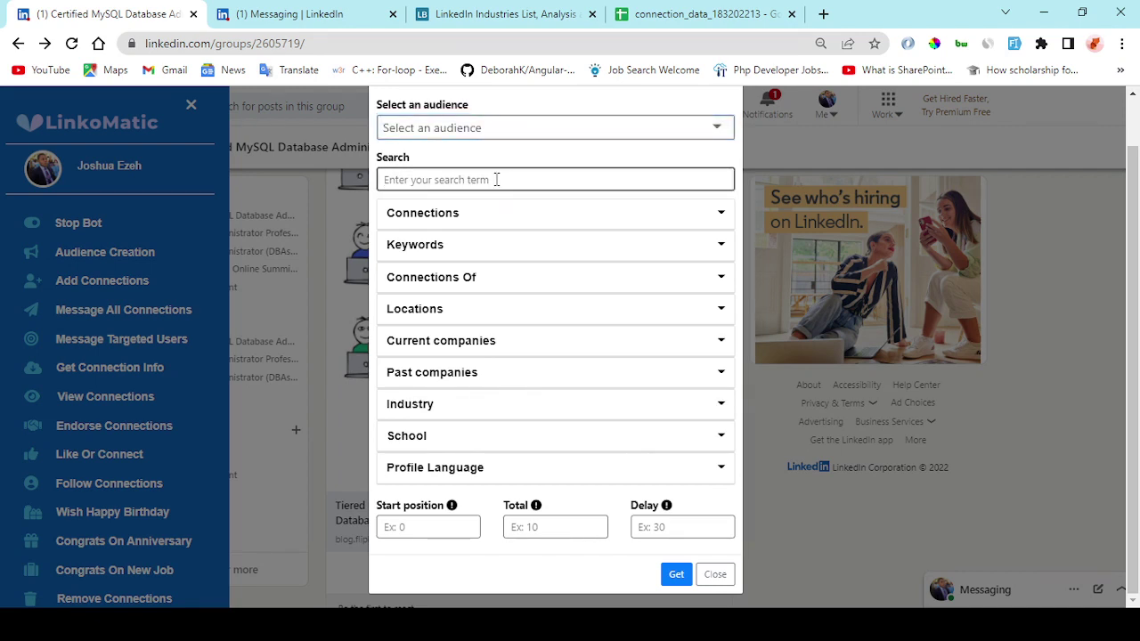
text(D)
text(igital )
text(market)
text(er)
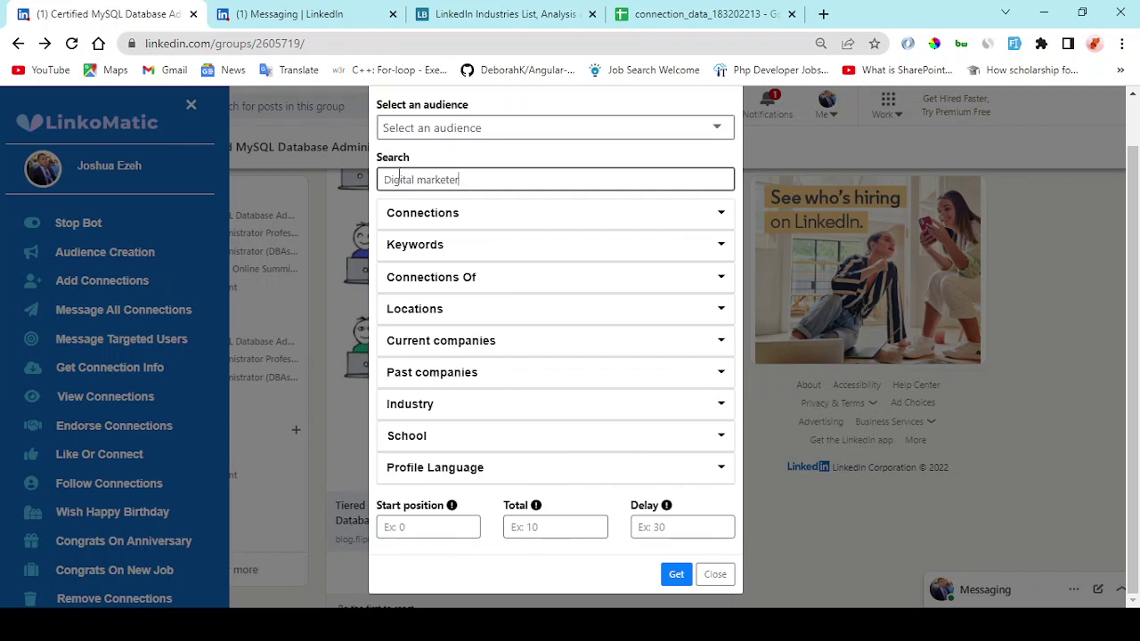
Add 2nd and 3rd+ connections, then review the keyword, Connections Of and location filters.
click(527, 224)
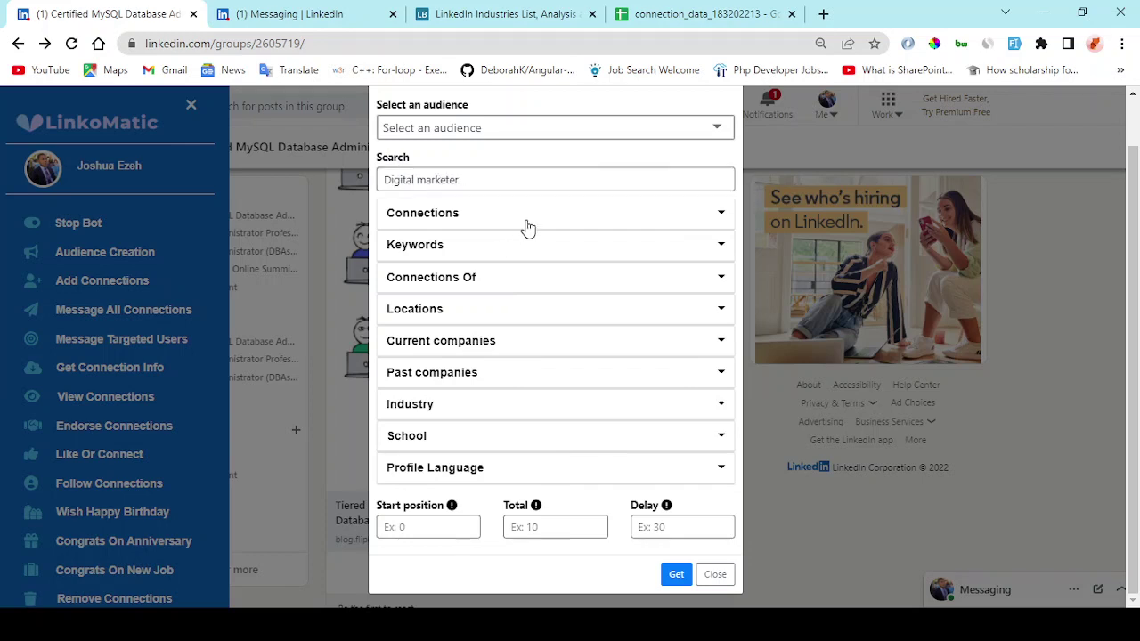
click(466, 256)
click(532, 255)
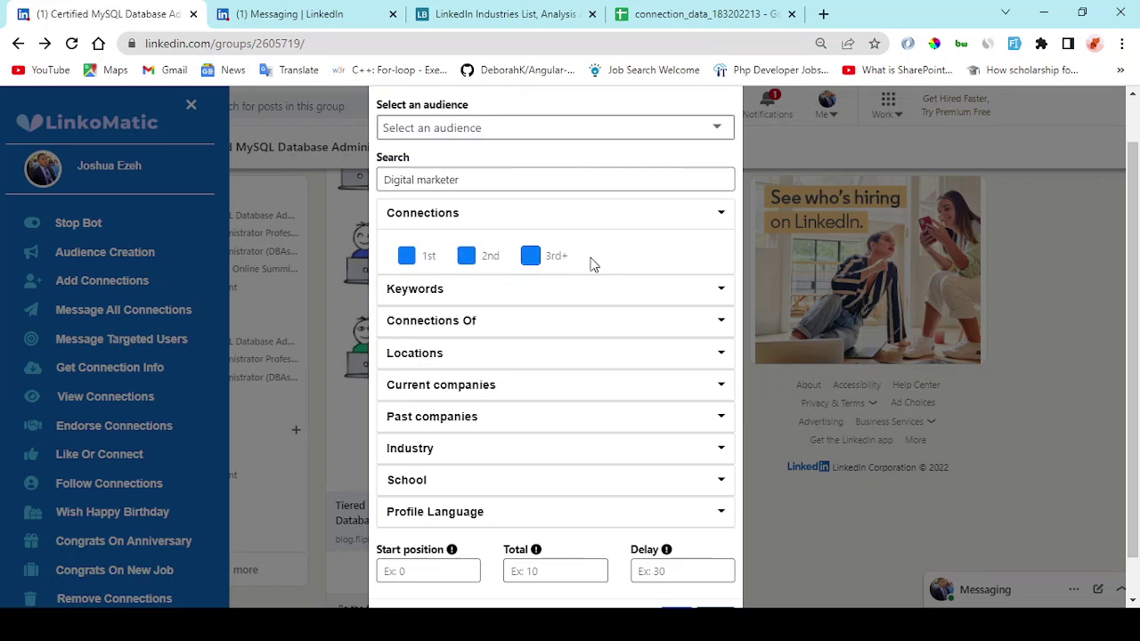
scroll(594, 264, down, 1)
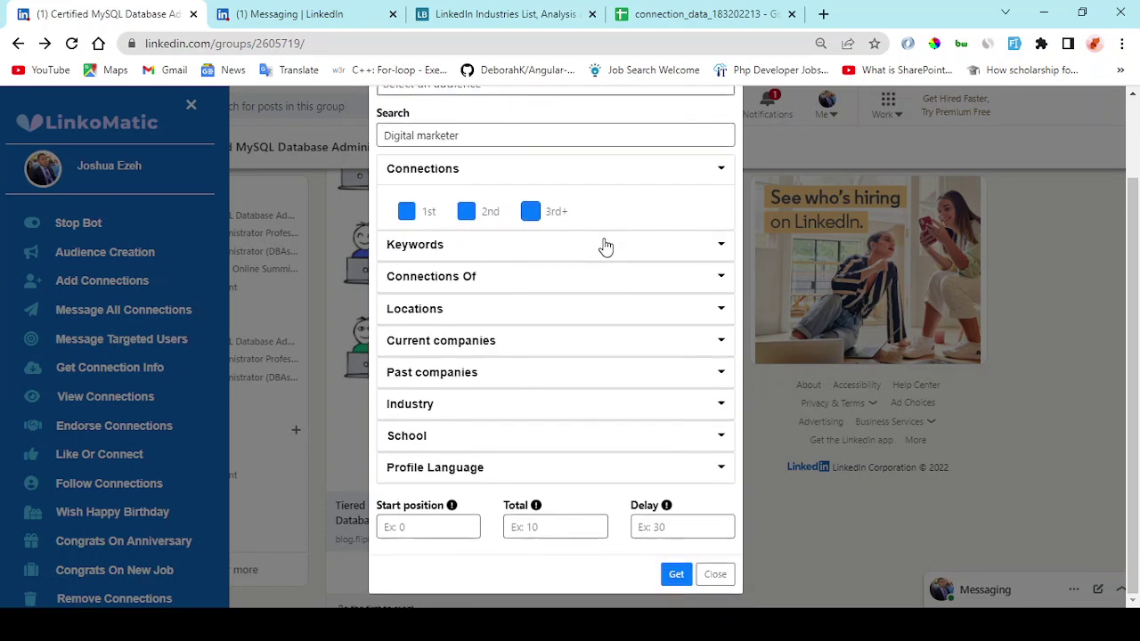
click(605, 245)
click(603, 246)
click(596, 285)
click(597, 285)
click(587, 316)
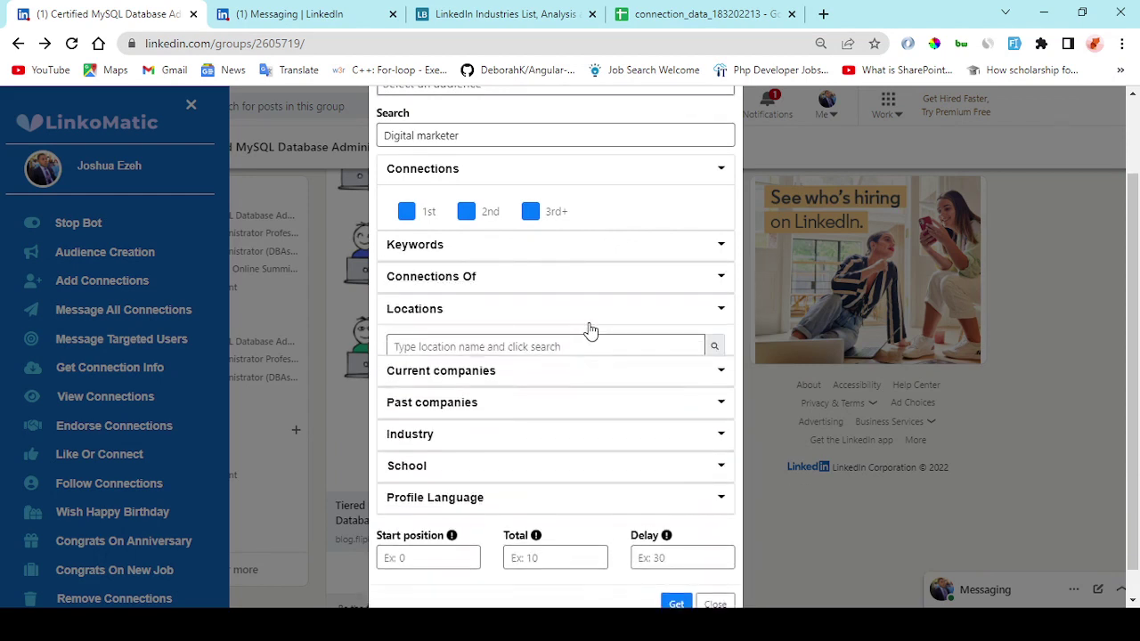
click(584, 313)
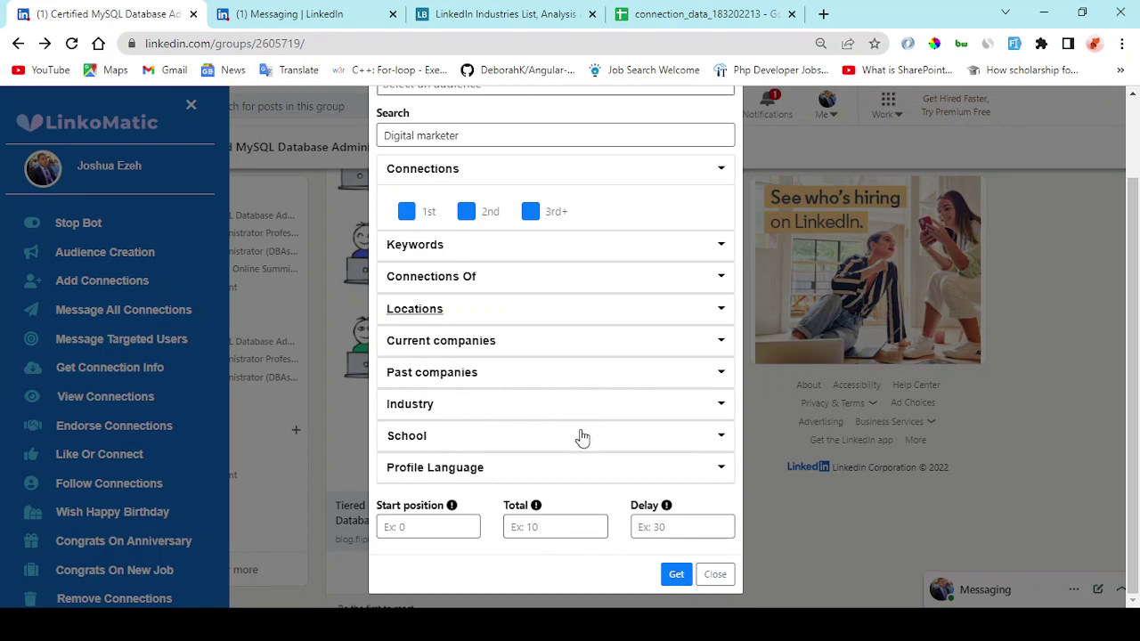
Set Total to 50 profiles and Delay to 40.
click(549, 526)
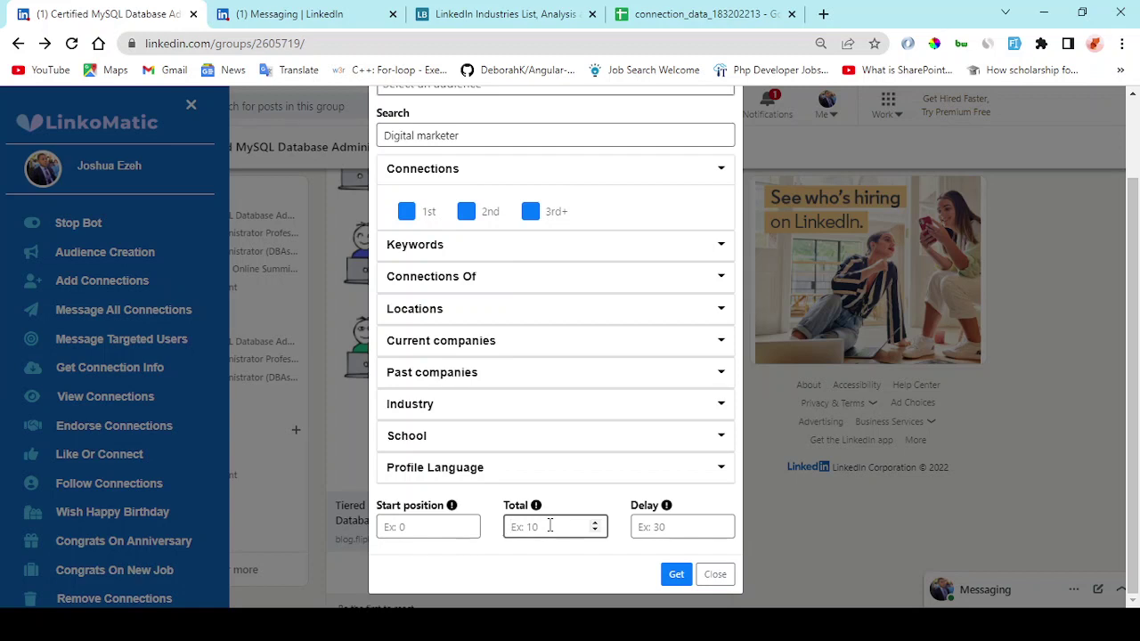
text(50)
click(654, 525)
text(4)
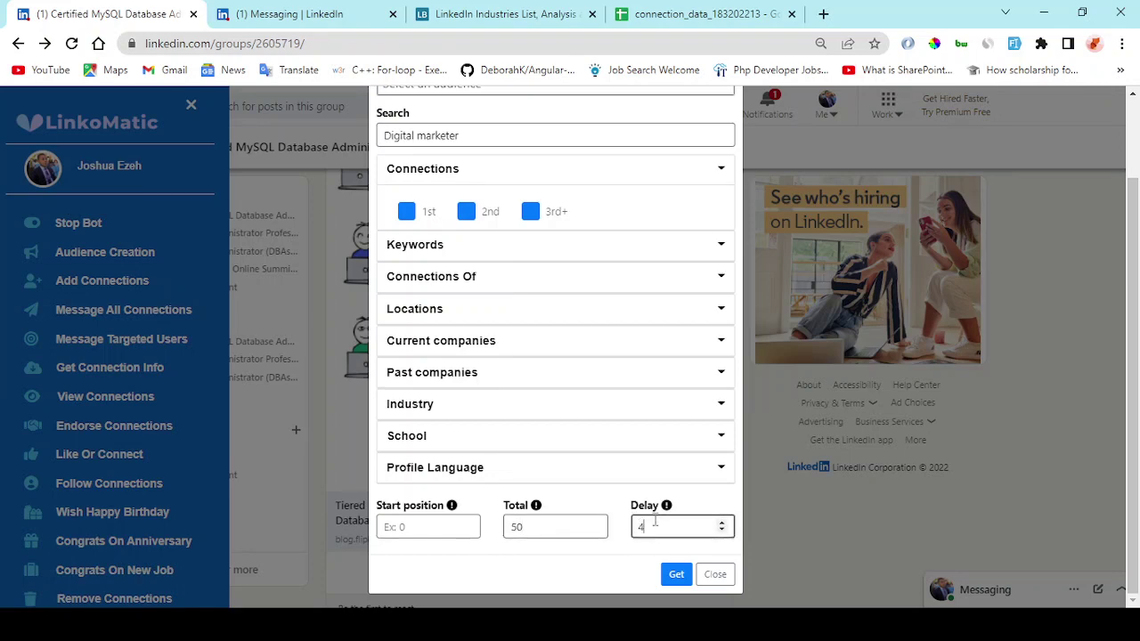
text(0)
scroll(659, 521, up, 2)
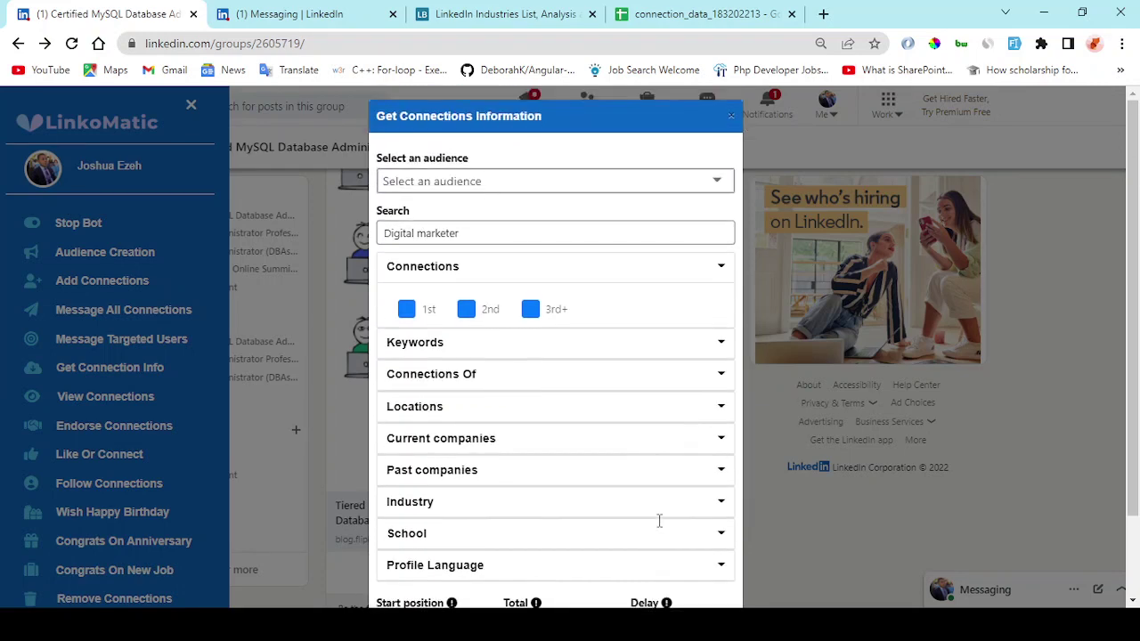
scroll(659, 521, down, 2)
scroll(641, 561, up, 1)
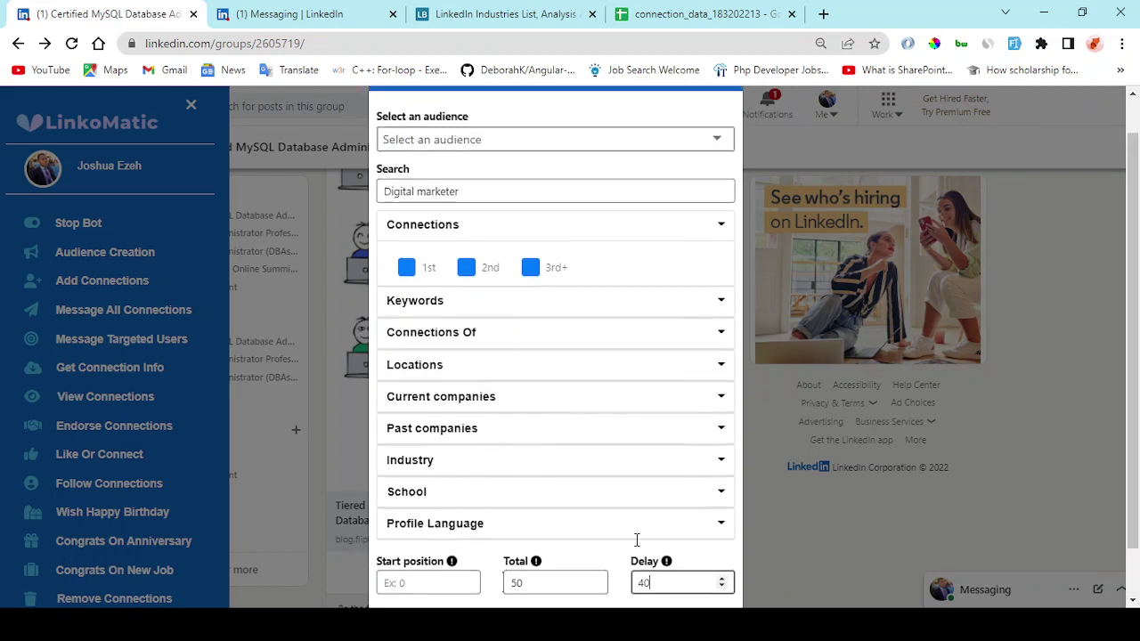
scroll(636, 540, up, 1)
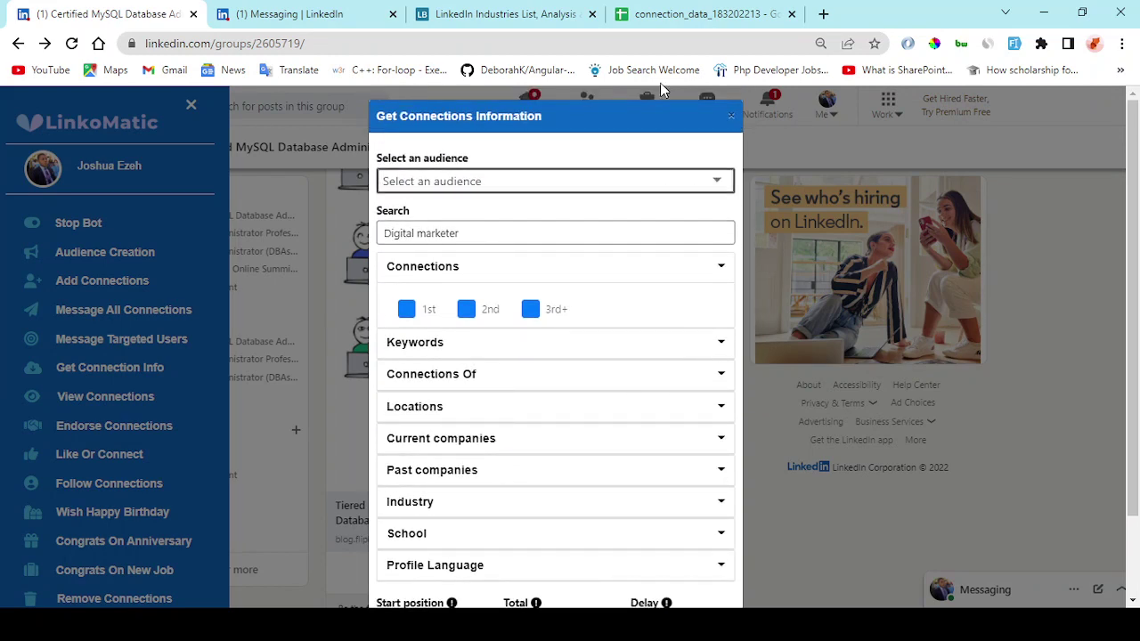
Show the connection_data sheet and select the five email cells C2:C6.
click(674, 19)
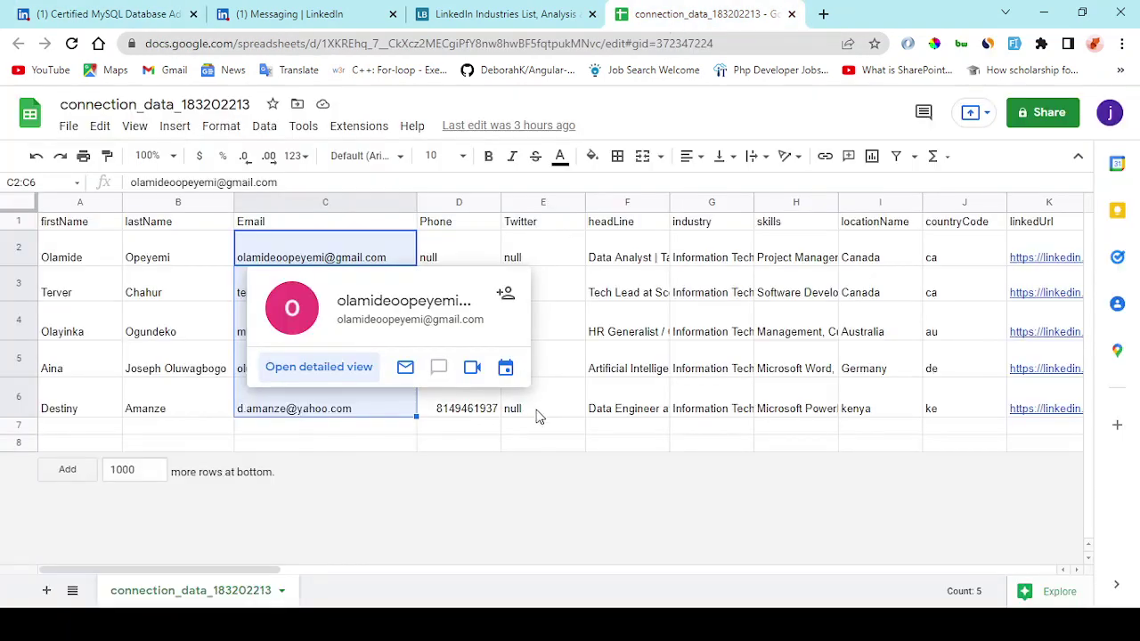
click(534, 445)
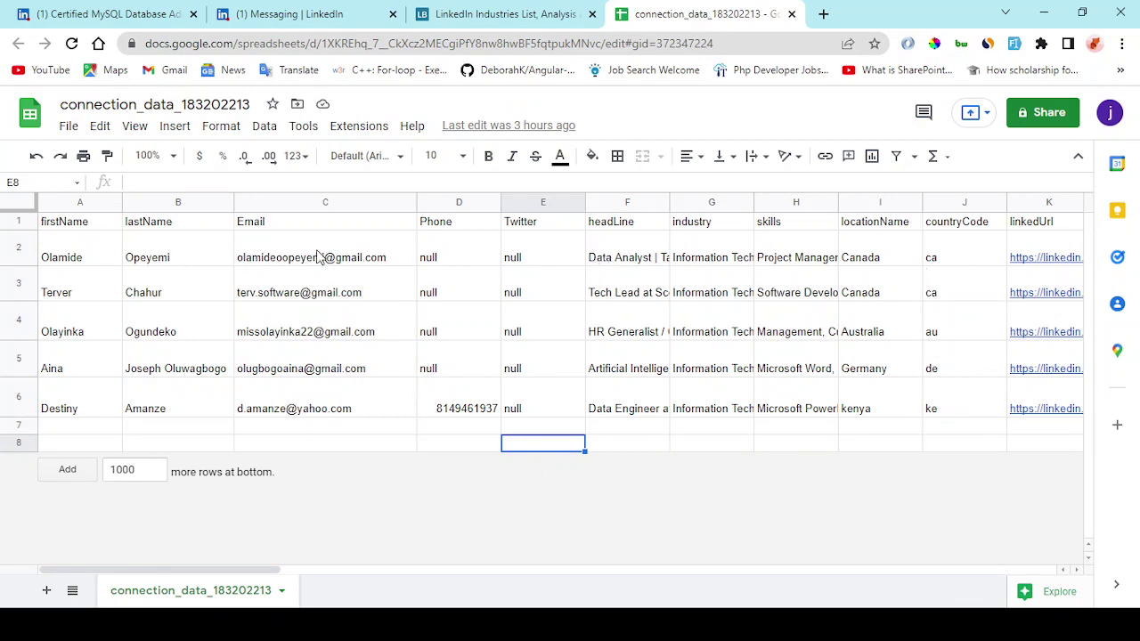
click(360, 249)
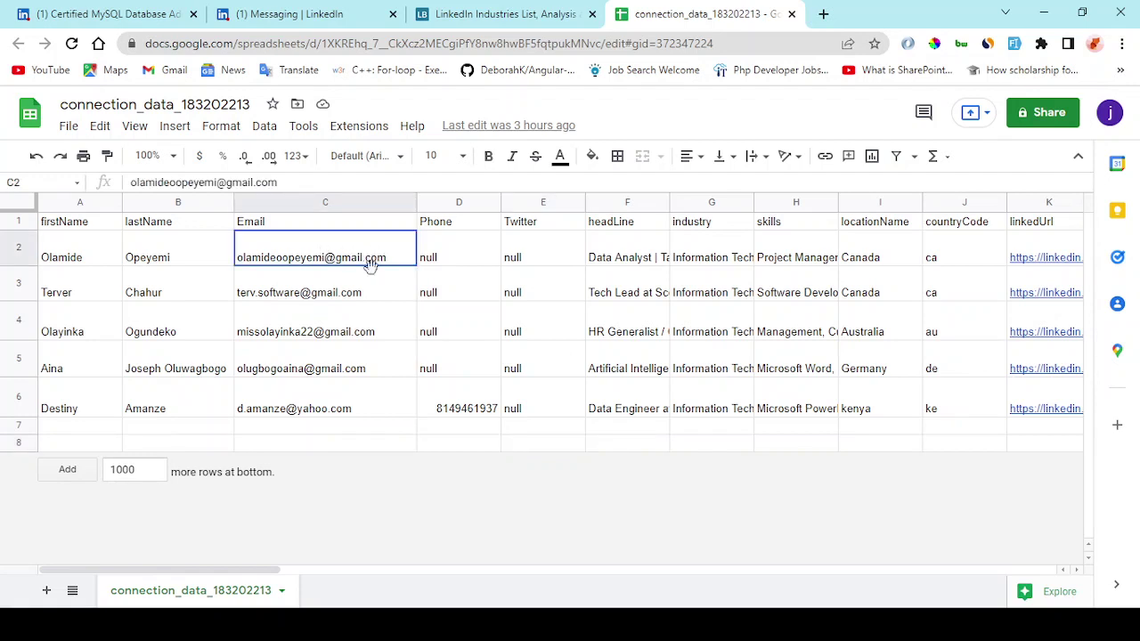
drag(374, 257, 374, 411)
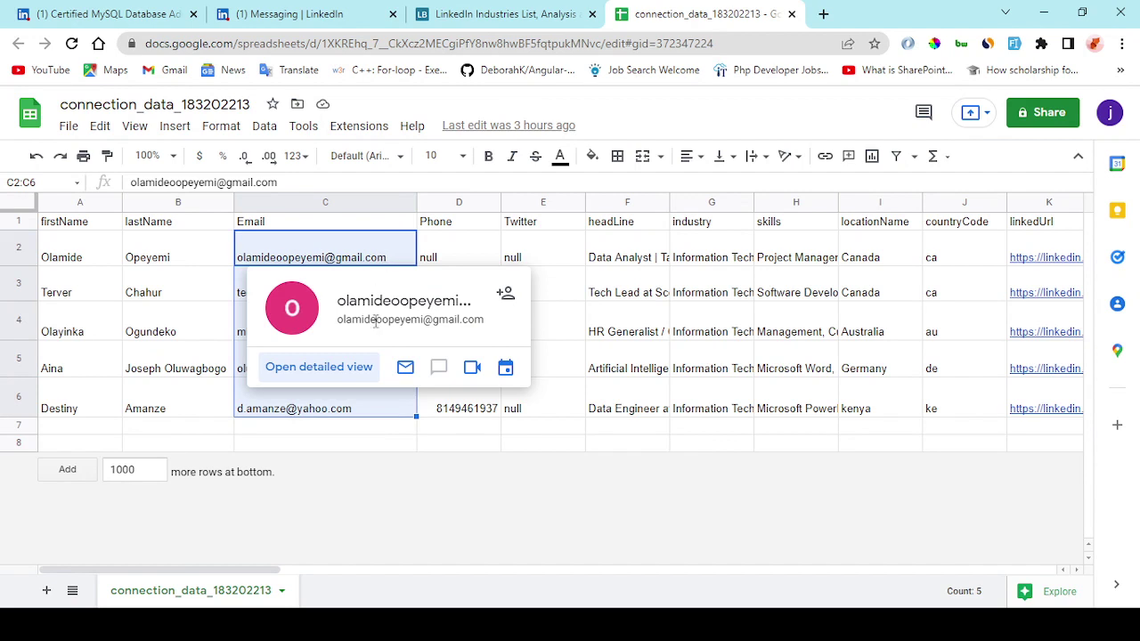
click(437, 445)
drag(335, 251, 360, 419)
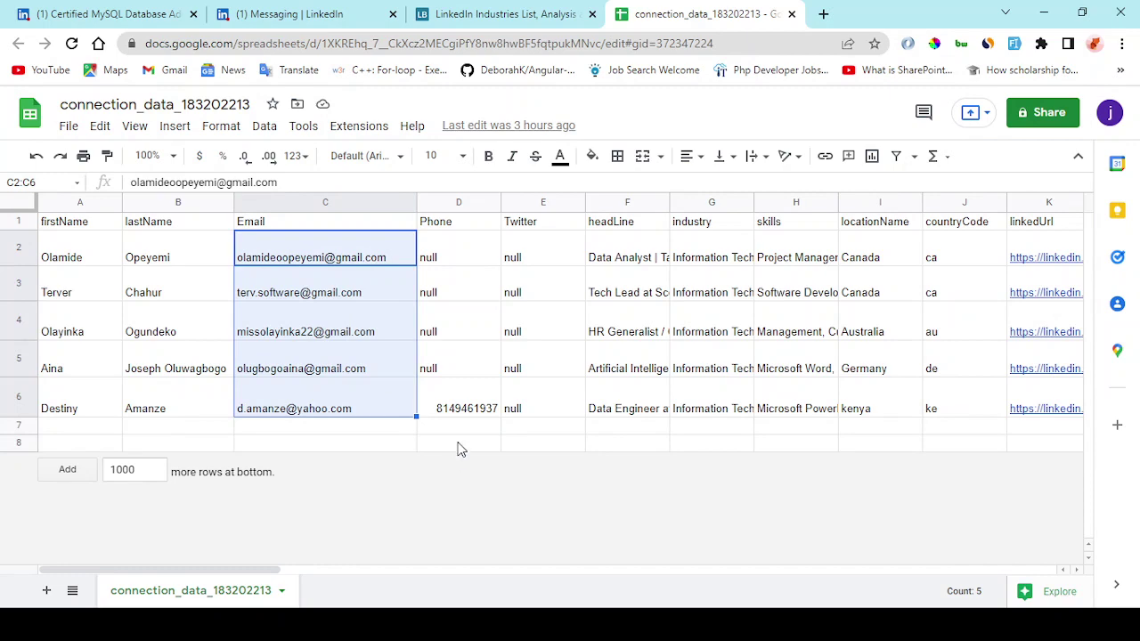
Return to the LinkoMatic Get Connections Information form and enter 40 again.
click(125, 18)
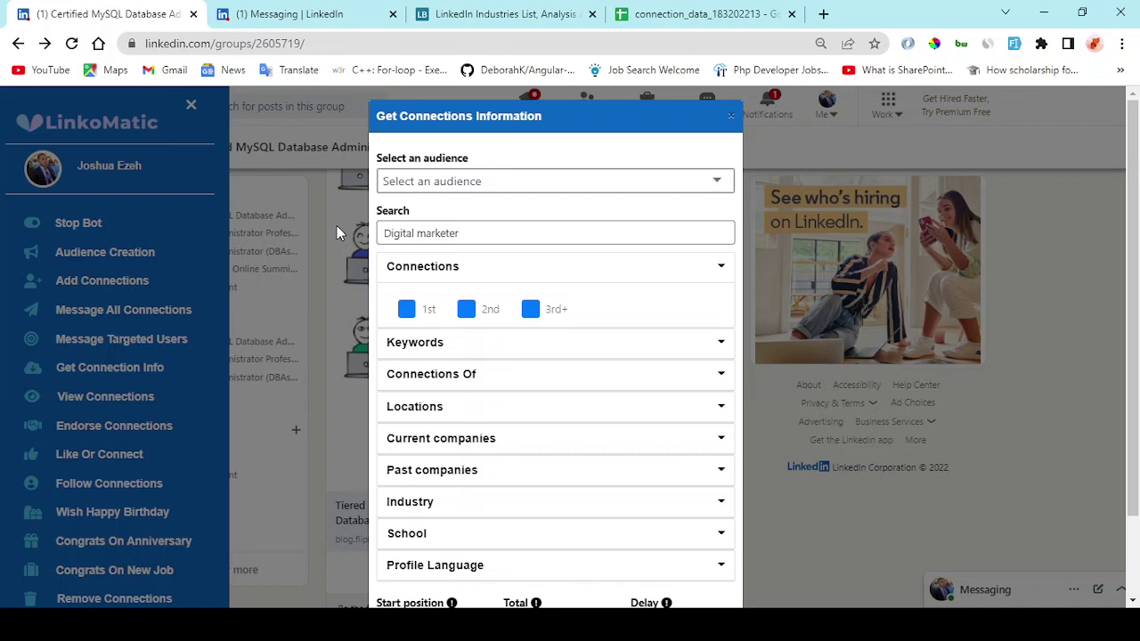
text(40)
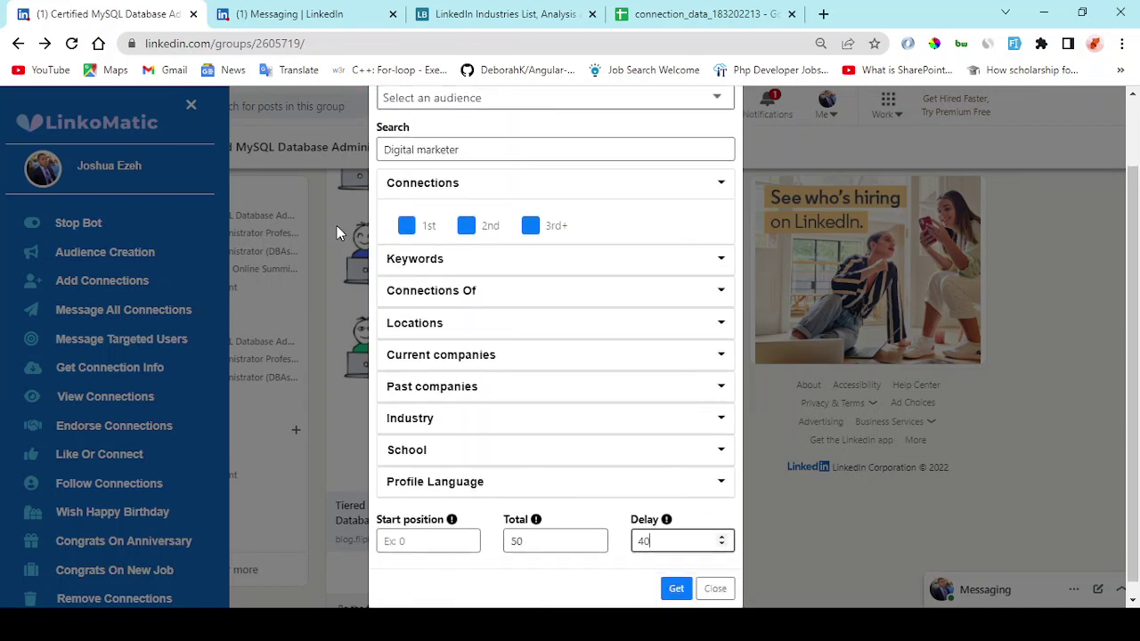
scroll(337, 226, up, 1)
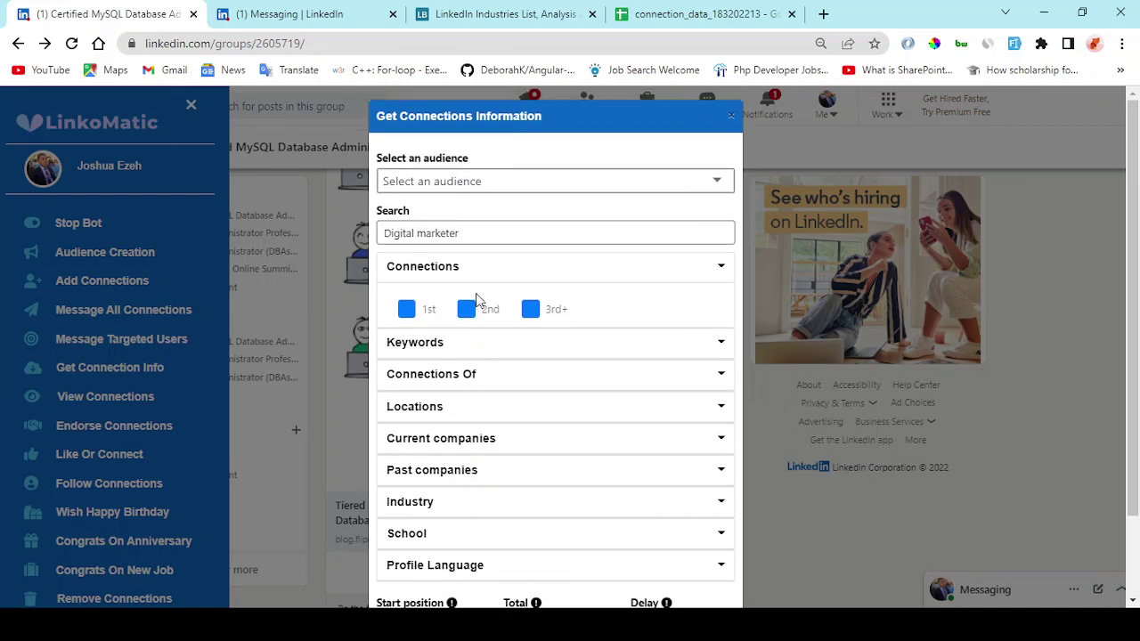